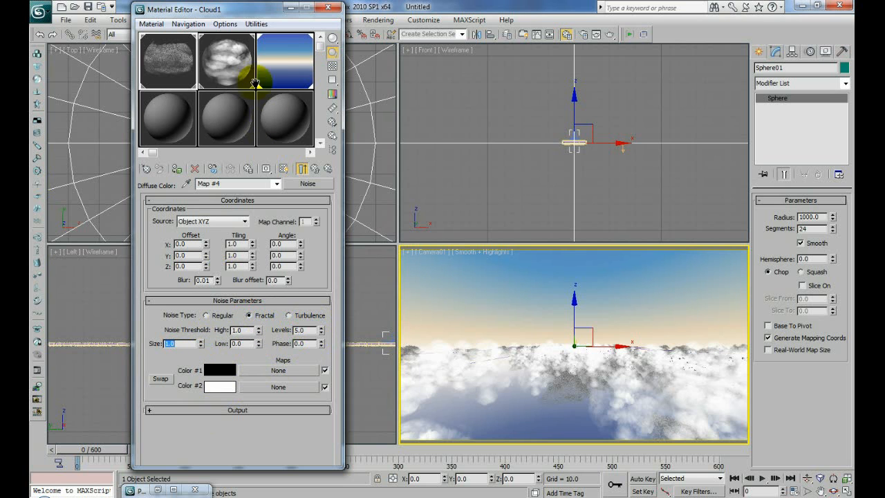
Raise the Cloud1 noise size to 4.6 and turn off the Birth 02 operator in Event 02.
{"action": "left_click_drag", "start_coordinate": [202, 345], "coordinate": [203, 322]}
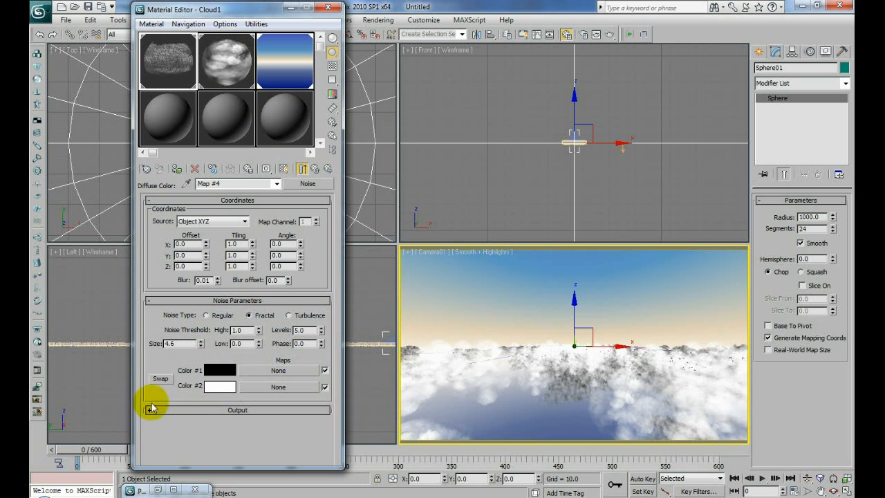
{"action": "left_click", "coordinate": [158, 491]}
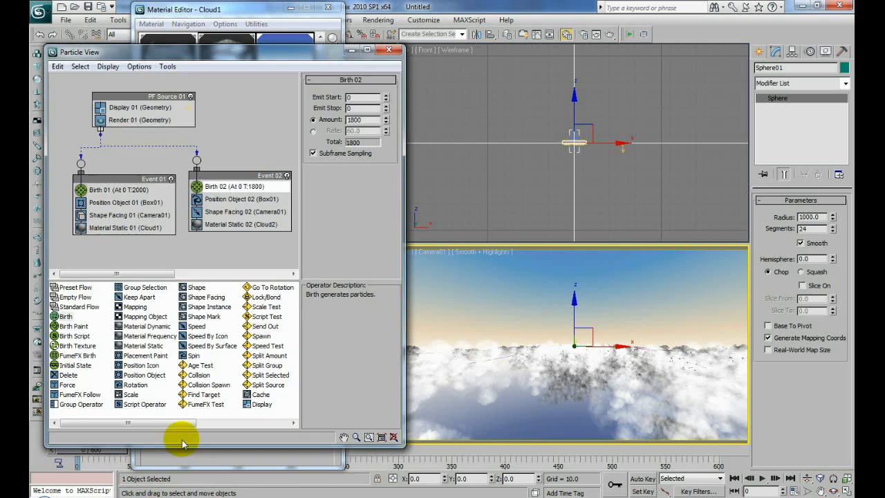
{"action": "left_click", "coordinate": [197, 188]}
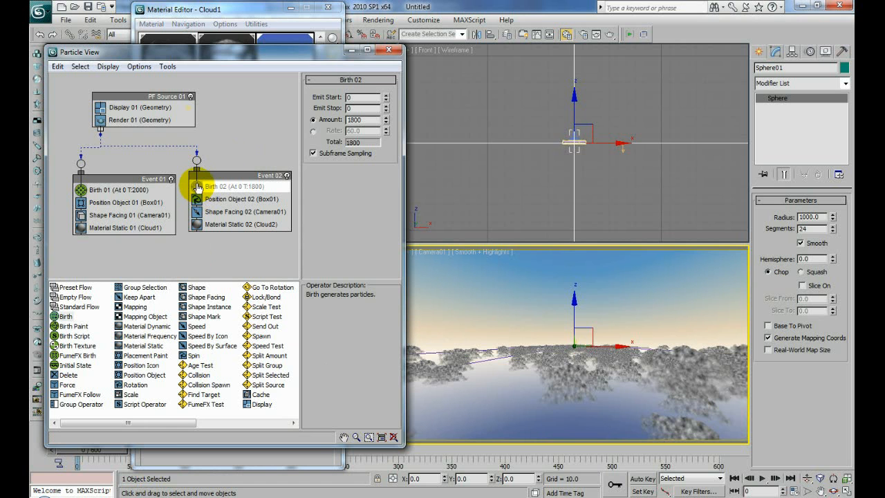
{"action": "left_click", "coordinate": [352, 51]}
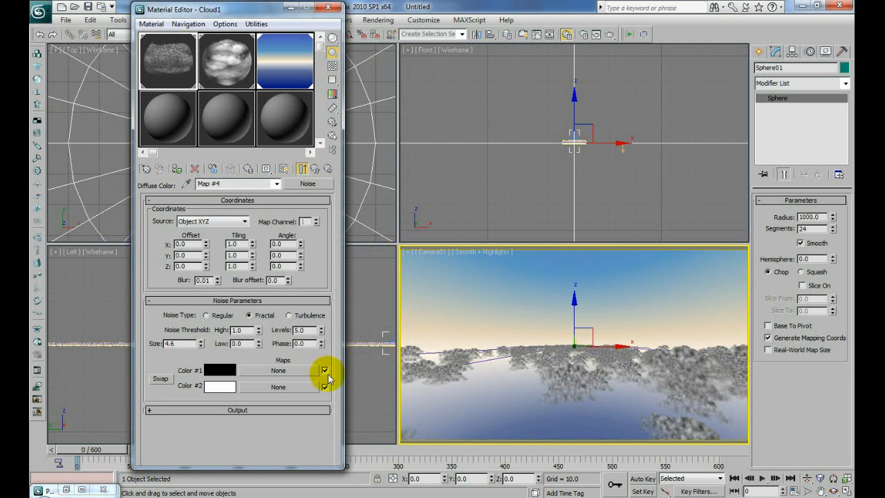
Set the Cloud1 noise map's coordinate source to Explicit Map Channel and its noise size to 0.5.
{"action": "left_click_drag", "start_coordinate": [200, 345], "coordinate": [203, 303]}
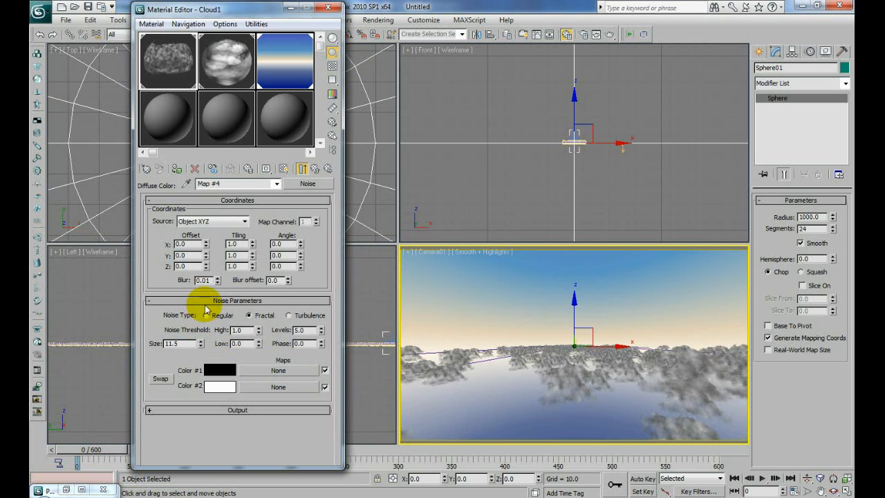
{"action": "left_click", "coordinate": [190, 222]}
{"action": "left_click", "coordinate": [192, 245]}
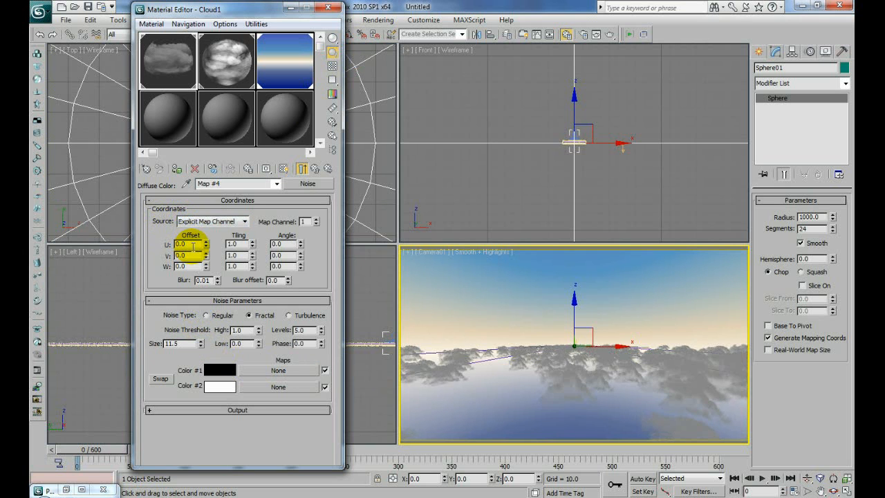
{"action": "left_click_drag", "start_coordinate": [200, 346], "coordinate": [199, 408]}
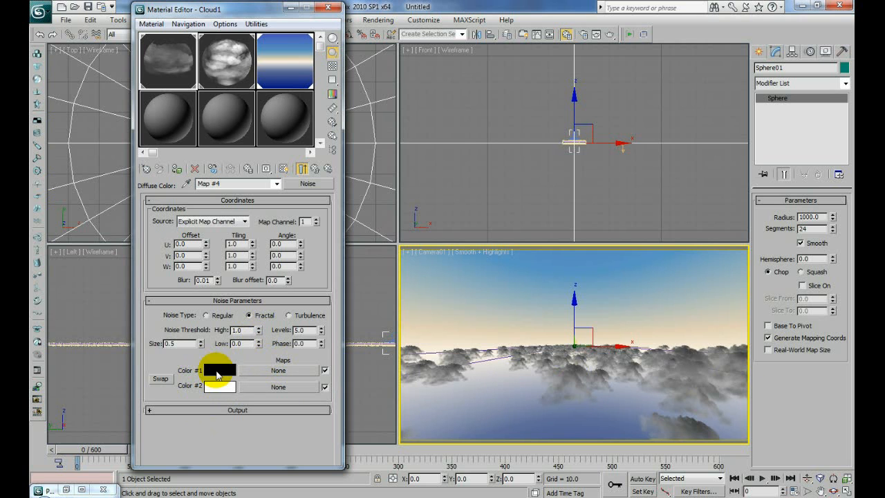
Set the Cloud1 noise threshold to 0.74 high and 0.04 low, with 5.5 levels.
{"action": "left_click_drag", "start_coordinate": [261, 333], "coordinate": [257, 357]}
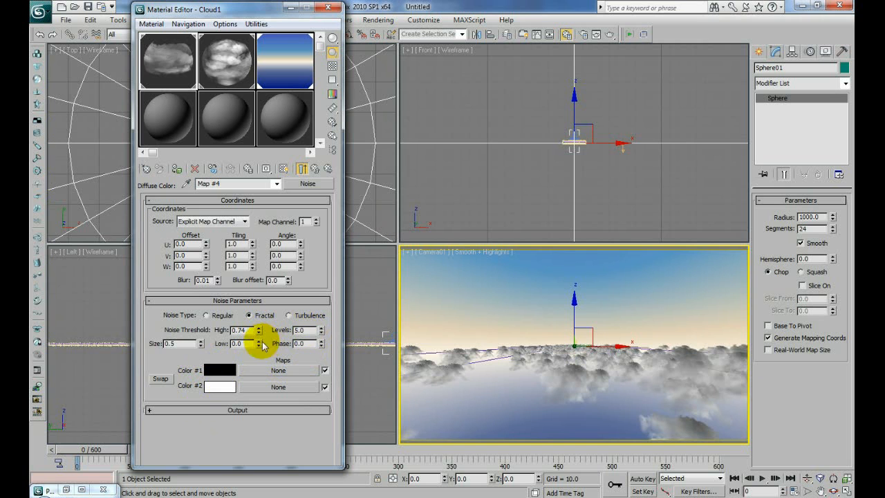
{"action": "left_click_drag", "start_coordinate": [320, 330], "coordinate": [315, 359]}
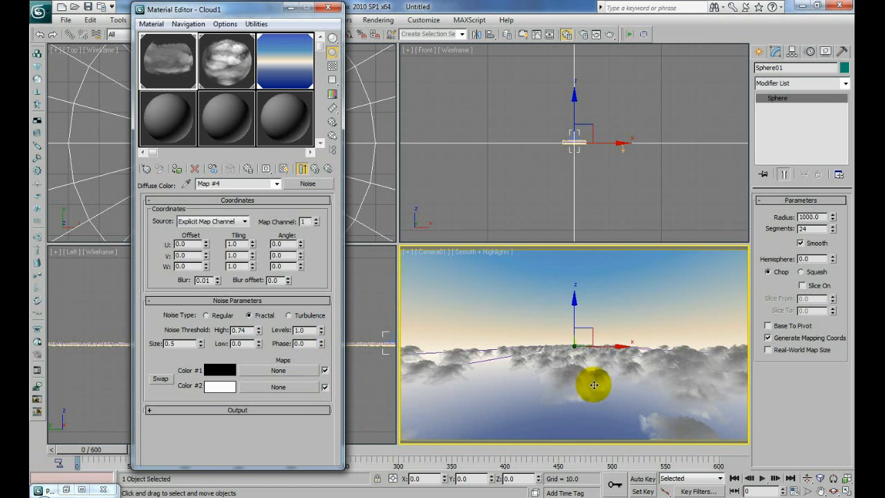
{"action": "left_click_drag", "start_coordinate": [321, 330], "coordinate": [332, 312]}
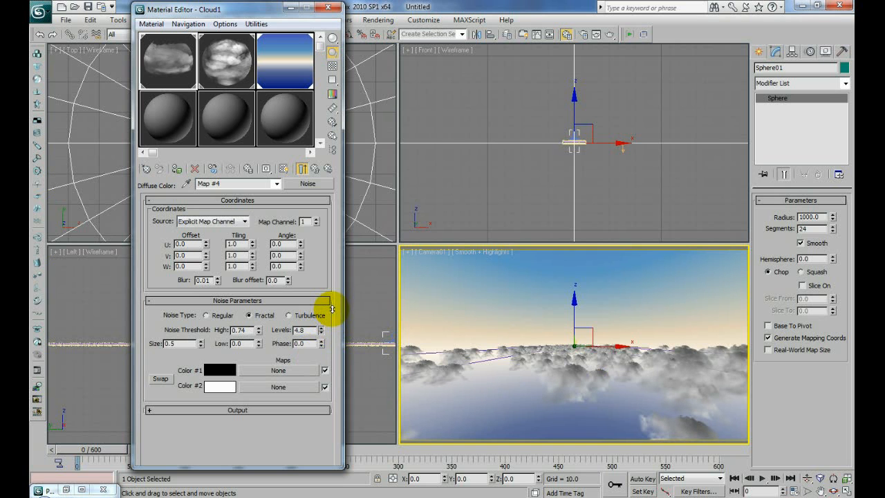
{"action": "mouse_move", "coordinate": [258, 343]}
{"action": "left_mouse_down"}
{"action": "mouse_move", "coordinate": [265, 332]}
{"action": "mouse_move", "coordinate": [261, 340]}
{"action": "left_mouse_up"}
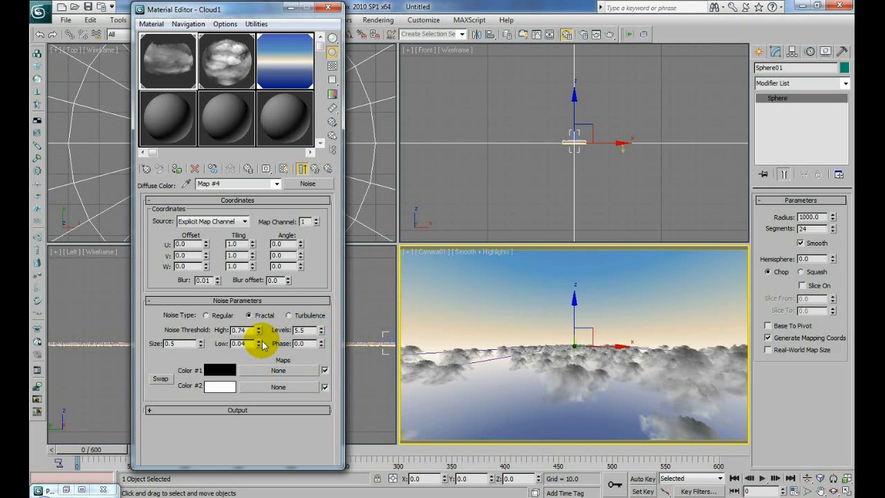
Set the Cloud1 noise size to 0.9 and its phase to 0.2.
{"action": "left_click_drag", "start_coordinate": [200, 345], "coordinate": [200, 340]}
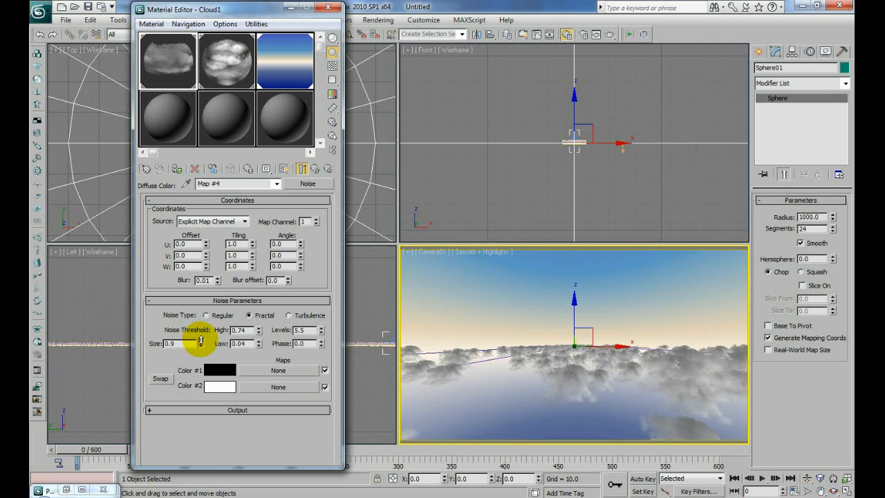
{"action": "left_click", "coordinate": [321, 342]}
{"action": "left_click", "coordinate": [321, 342]}
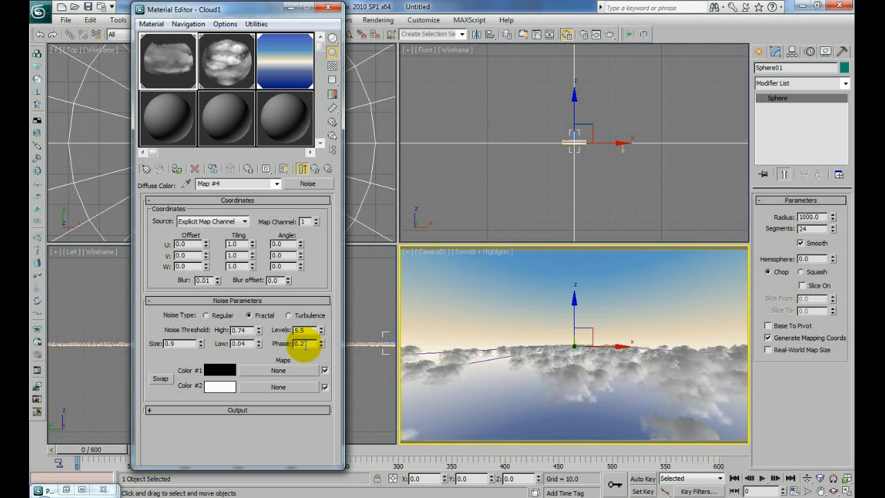
Change Color #1 of the Cloud1 noise map to a dark brown, RGB 67, 52, 35.
{"action": "left_click", "coordinate": [220, 370]}
{"action": "left_click_drag", "start_coordinate": [476, 130], "coordinate": [467, 141]}
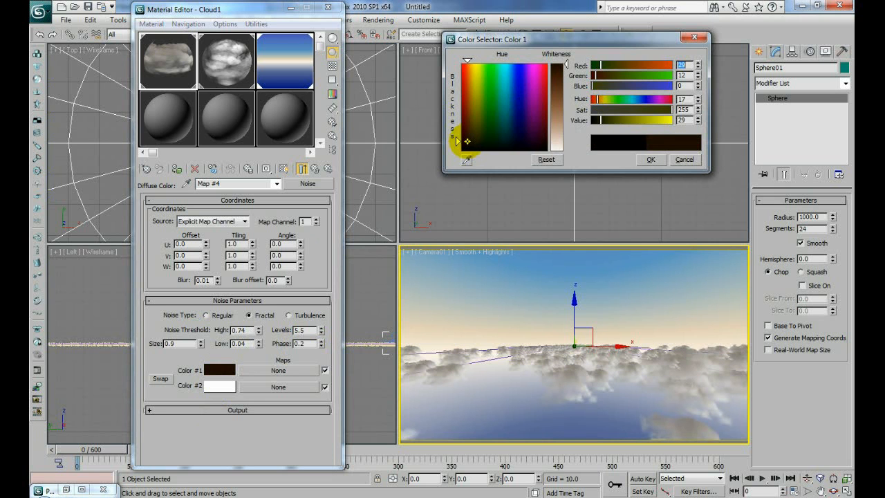
{"action": "mouse_move", "coordinate": [563, 87]}
{"action": "left_mouse_down"}
{"action": "mouse_move", "coordinate": [562, 119]}
{"action": "mouse_move", "coordinate": [556, 91]}
{"action": "left_mouse_up"}
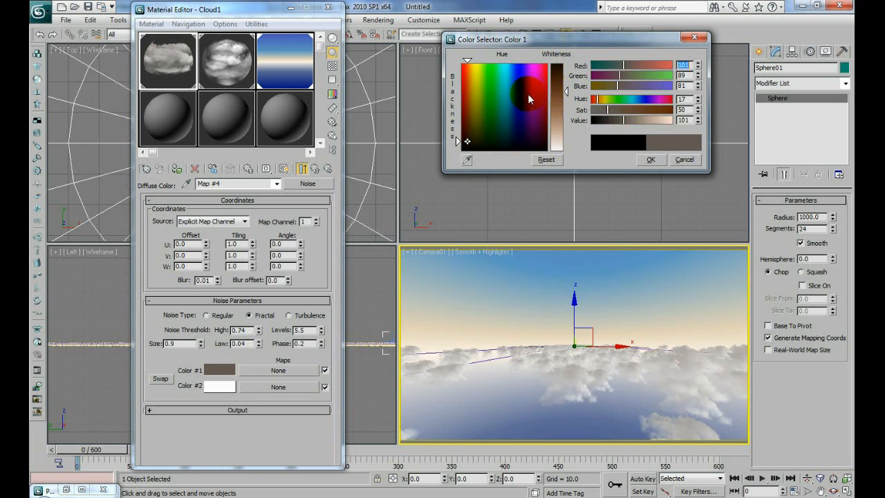
{"action": "left_click", "coordinate": [498, 129]}
{"action": "left_click_drag", "start_coordinate": [497, 129], "coordinate": [467, 137]}
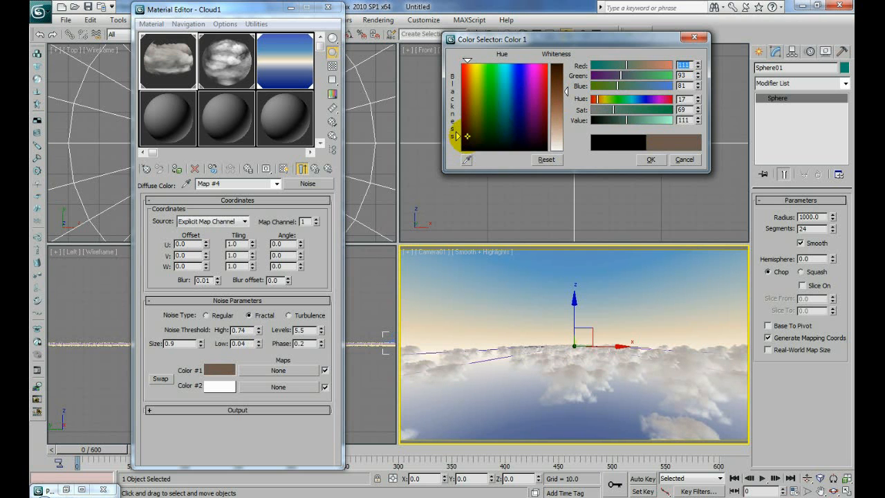
{"action": "left_click_drag", "start_coordinate": [566, 107], "coordinate": [566, 77]}
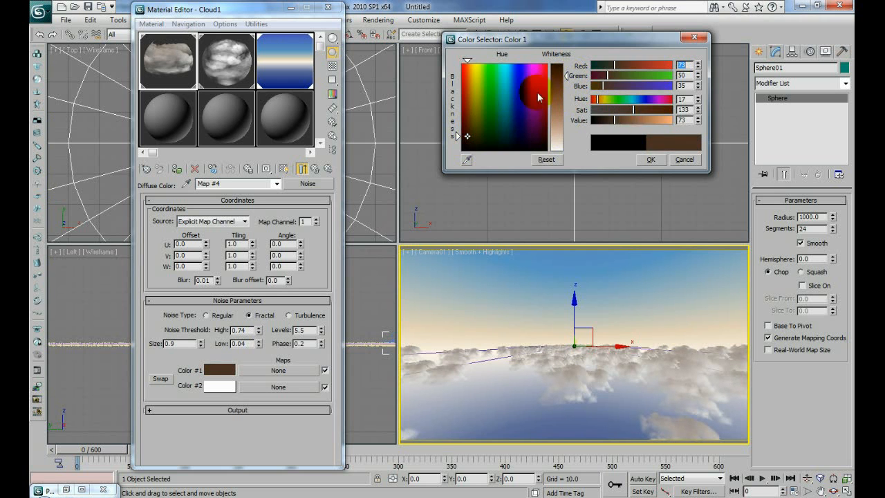
{"action": "left_click_drag", "start_coordinate": [476, 86], "coordinate": [469, 138]}
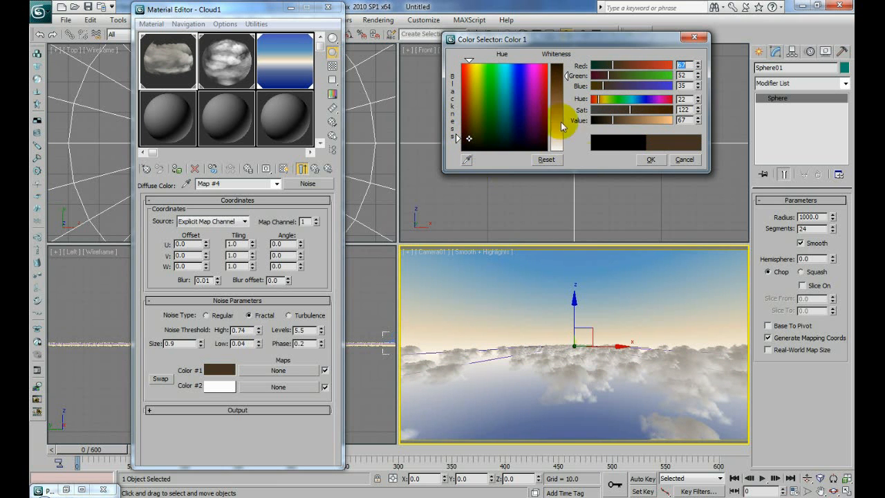
{"action": "left_click", "coordinate": [650, 161]}
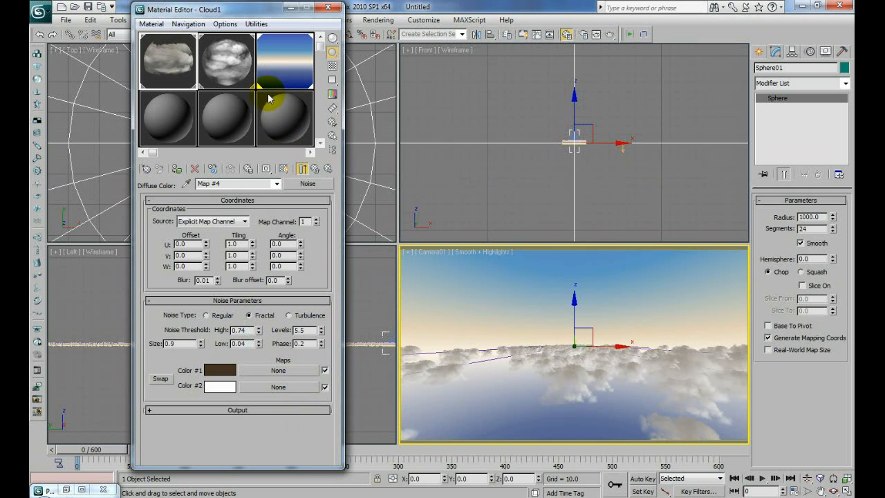
Assign a Noise map to the diffuse color of the Cloud2 material.
{"action": "left_click", "coordinate": [223, 64]}
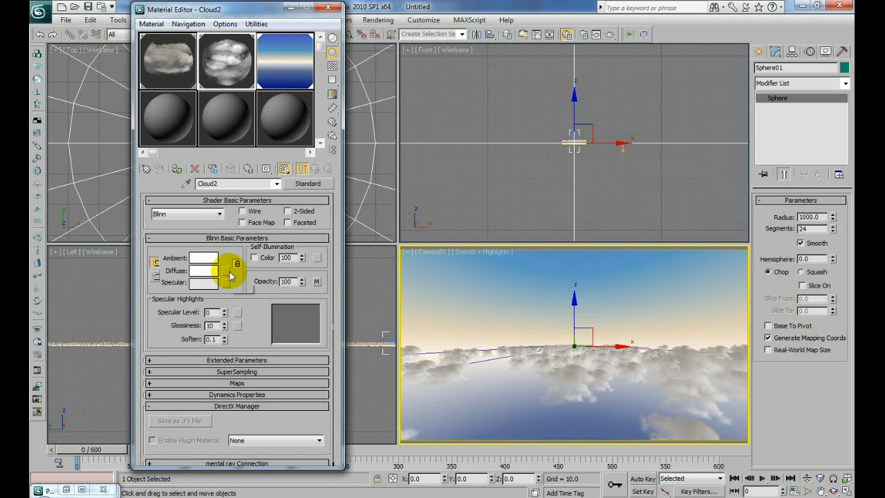
{"action": "left_click", "coordinate": [226, 277]}
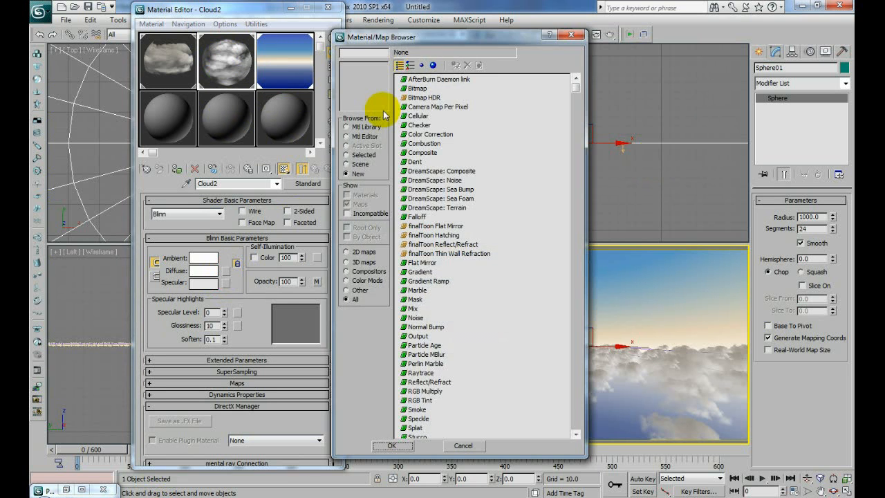
{"action": "double_click", "coordinate": [417, 318]}
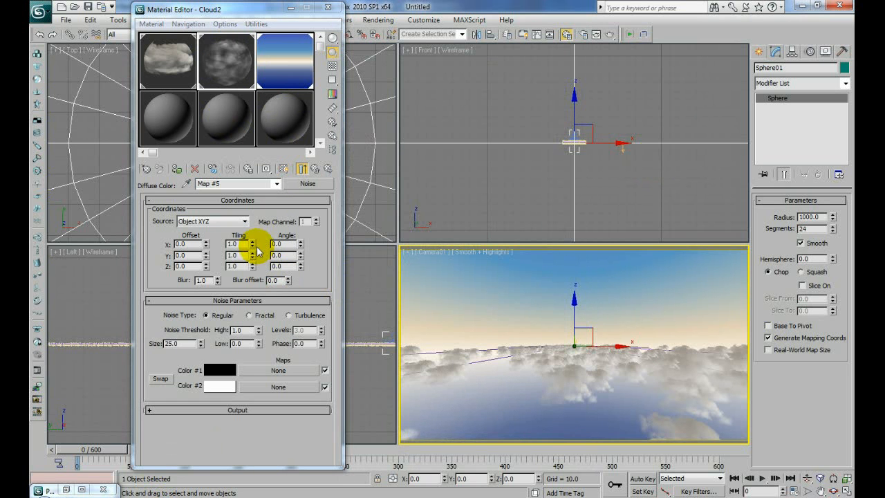
Turn off the Birth 01 operator and turn Birth 02 back on so only the Cloud2 particles show.
{"action": "left_click", "coordinate": [64, 490]}
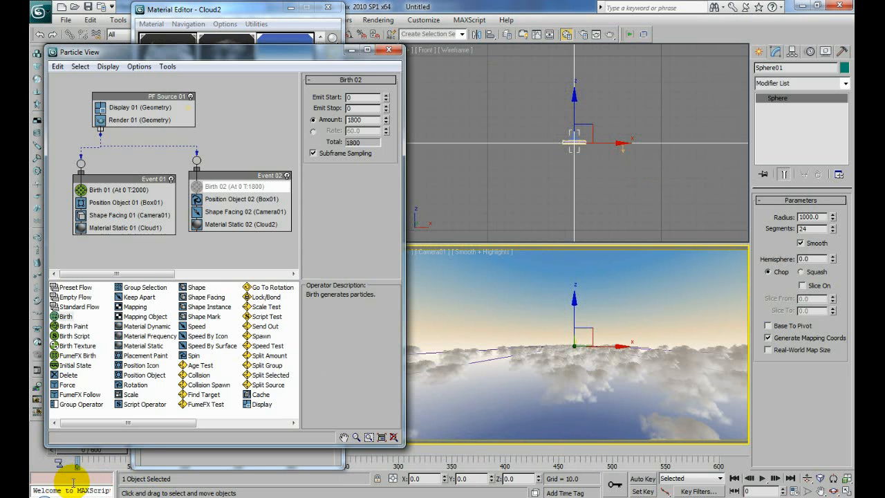
{"action": "left_click", "coordinate": [81, 190]}
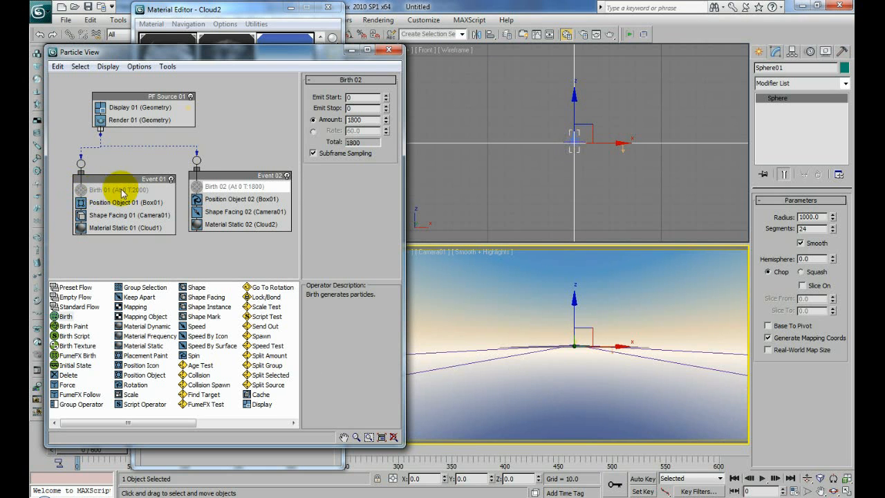
{"action": "left_click", "coordinate": [196, 186]}
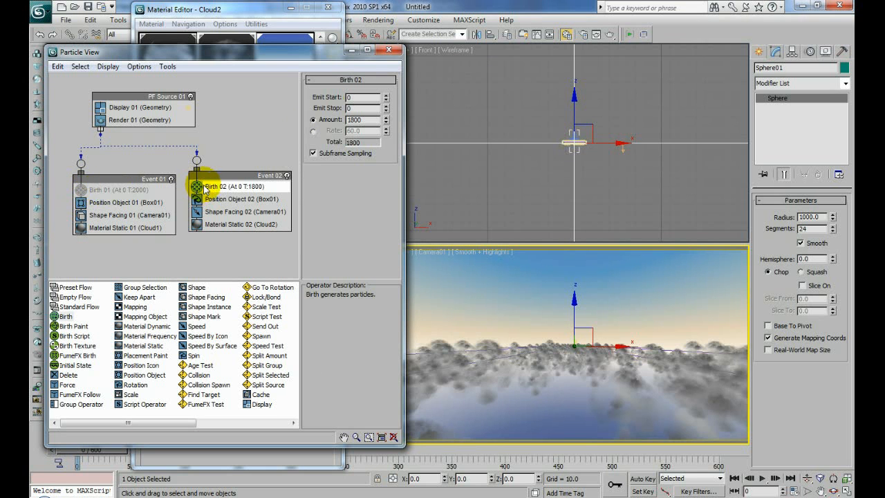
{"action": "left_click", "coordinate": [351, 50]}
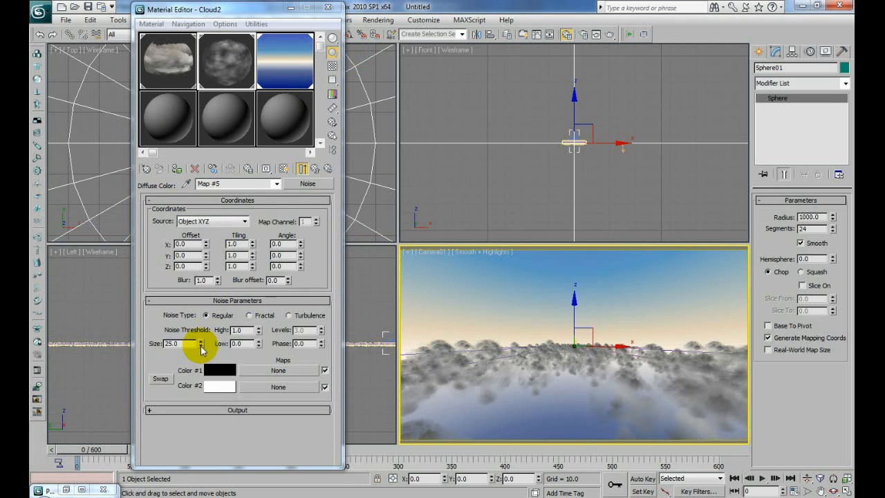
Set the Cloud2 noise map's coordinate source to Explicit Map Channel and its blur to 0.01.
{"action": "left_click", "coordinate": [205, 221]}
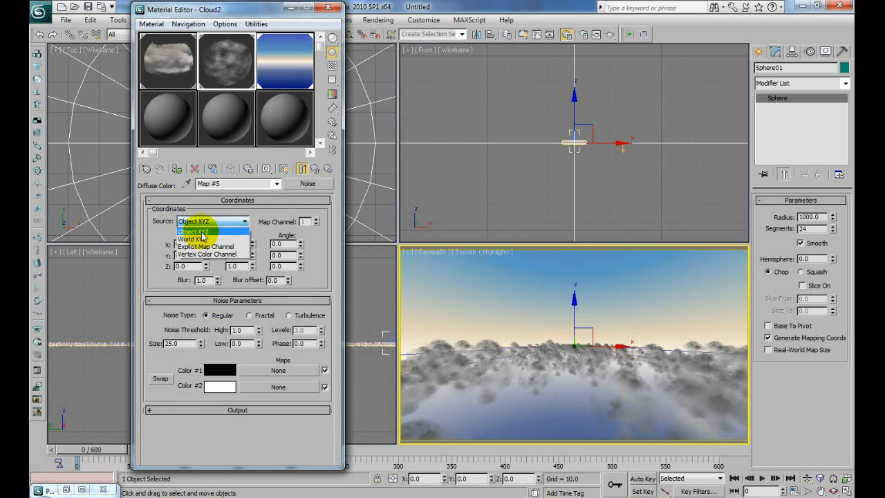
{"action": "left_click", "coordinate": [199, 246]}
{"action": "left_click", "coordinate": [216, 282]}
{"action": "left_click_drag", "start_coordinate": [216, 280], "coordinate": [221, 474]}
Switch the Cloud2 noise type to Fractal with 6 levels.
{"action": "left_click", "coordinate": [260, 313]}
{"action": "left_click_drag", "start_coordinate": [315, 330], "coordinate": [284, 332]}
{"action": "type", "text": "5"}
{"action": "key", "text": "Tab"}
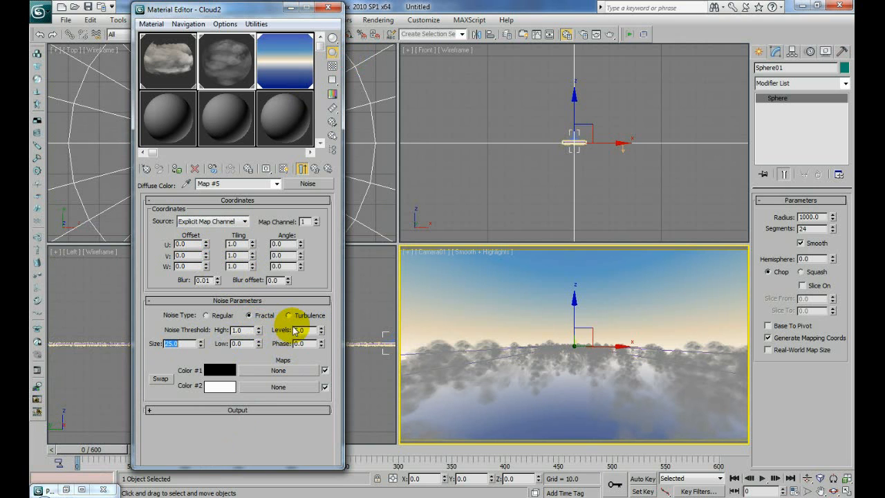
{"action": "left_click_drag", "start_coordinate": [306, 324], "coordinate": [283, 336]}
{"action": "type", "text": "6"}
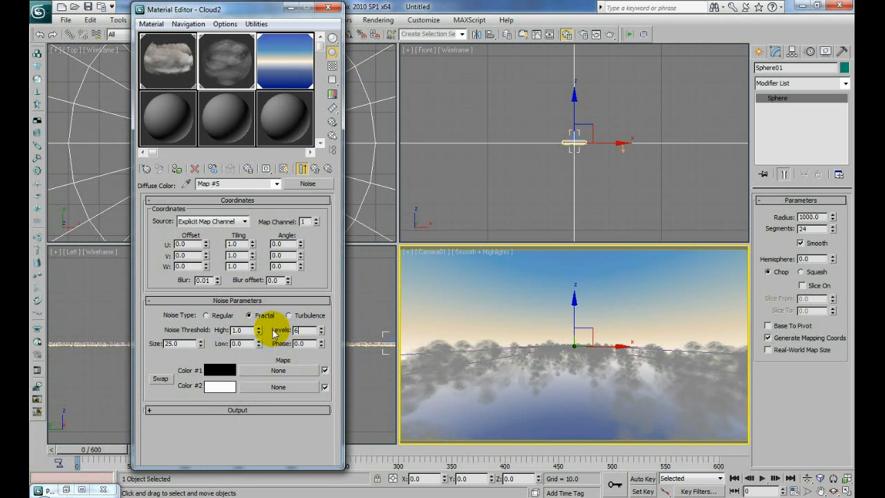
{"action": "key", "text": "Tab"}
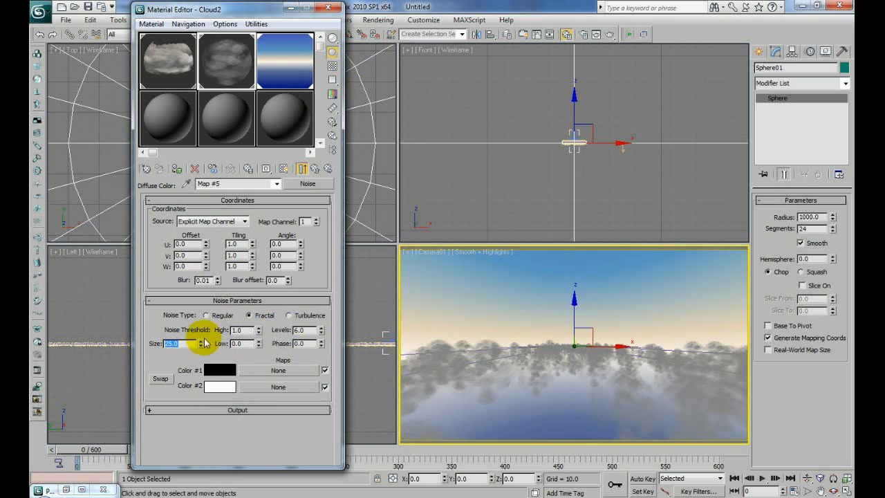
Set the Cloud2 noise size to 0.9, the high threshold to 0.82 and the phase to 0.2.
{"action": "left_click_drag", "start_coordinate": [200, 348], "coordinate": [207, 395]}
{"action": "left_click_drag", "start_coordinate": [201, 347], "coordinate": [198, 394]}
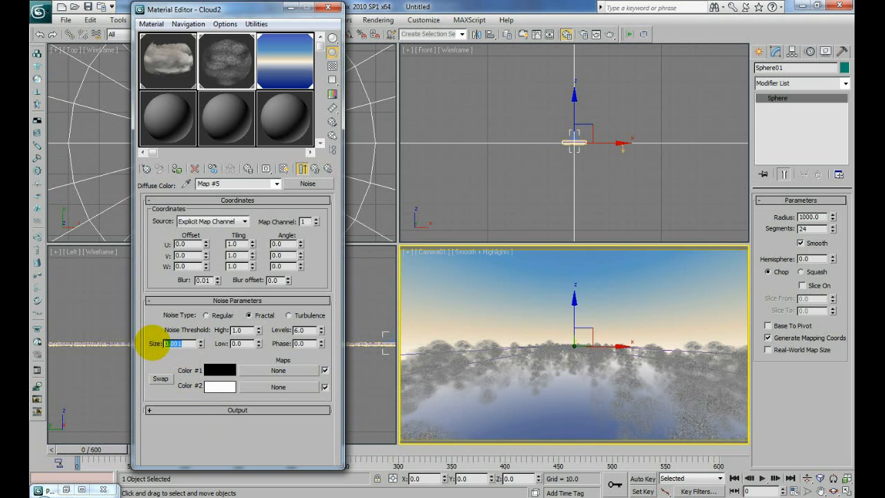
{"action": "type", "text": "1"}
{"action": "key", "text": "Tab"}
{"action": "mouse_move", "coordinate": [199, 344]}
{"action": "left_mouse_down"}
{"action": "mouse_move", "coordinate": [200, 329]}
{"action": "mouse_move", "coordinate": [201, 343]}
{"action": "left_mouse_up"}
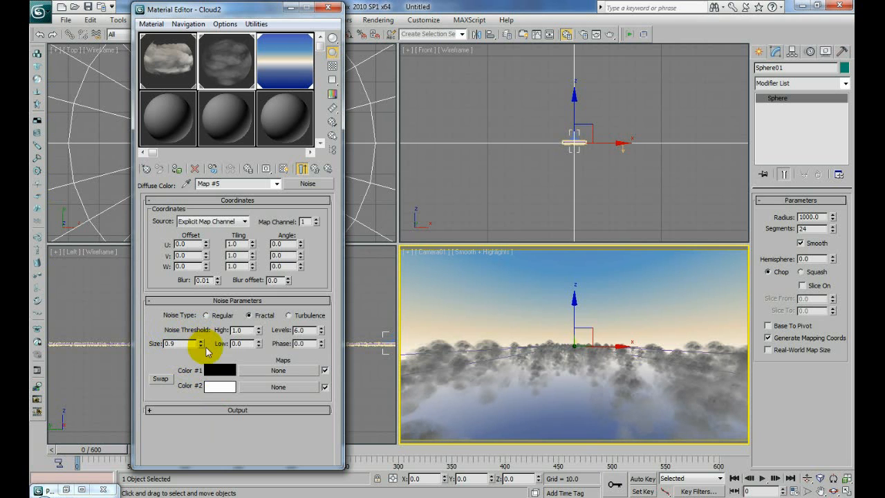
{"action": "left_click_drag", "start_coordinate": [256, 331], "coordinate": [257, 350]}
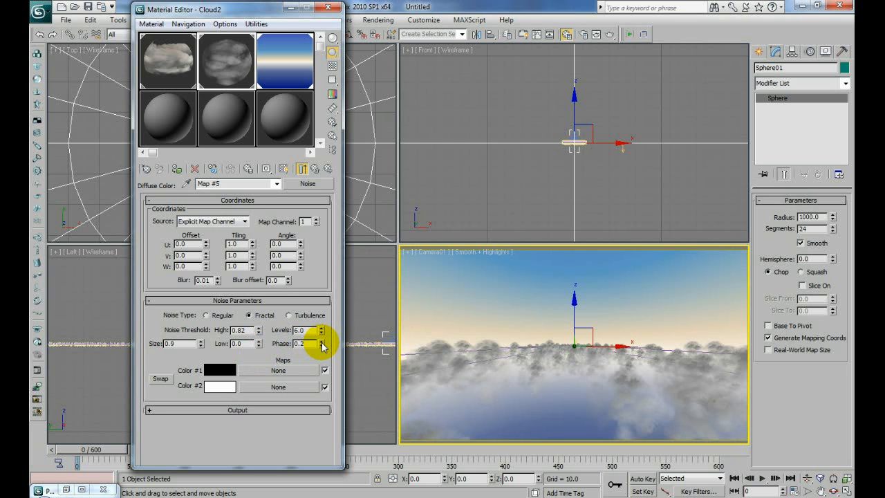
Set Color #1 of the Cloud2 noise map to a dark brown with RGB 49, 44, 27.
{"action": "left_click", "coordinate": [216, 370]}
{"action": "left_click_drag", "start_coordinate": [477, 114], "coordinate": [469, 131]}
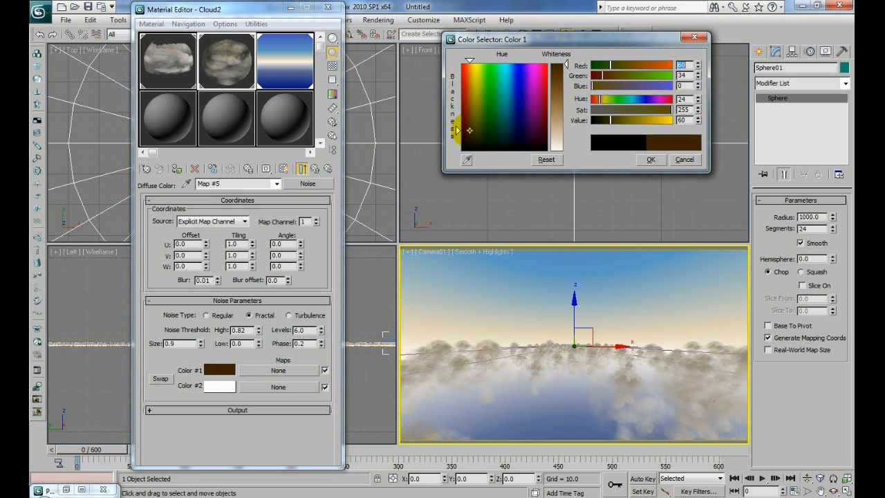
{"action": "mouse_move", "coordinate": [571, 85]}
{"action": "left_mouse_down"}
{"action": "mouse_move", "coordinate": [573, 93]}
{"action": "mouse_move", "coordinate": [574, 82]}
{"action": "left_mouse_up"}
{"action": "left_click_drag", "start_coordinate": [468, 136], "coordinate": [472, 142]}
{"action": "left_click_drag", "start_coordinate": [573, 82], "coordinate": [573, 72]}
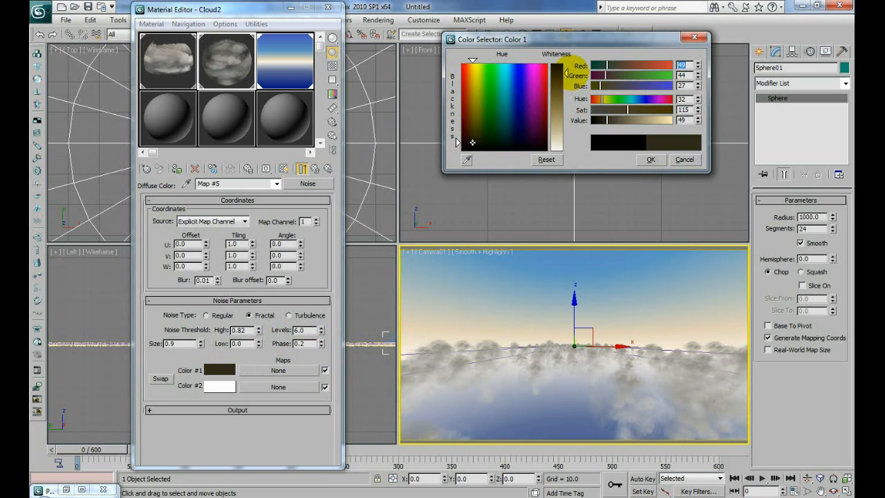
{"action": "left_click", "coordinate": [650, 159]}
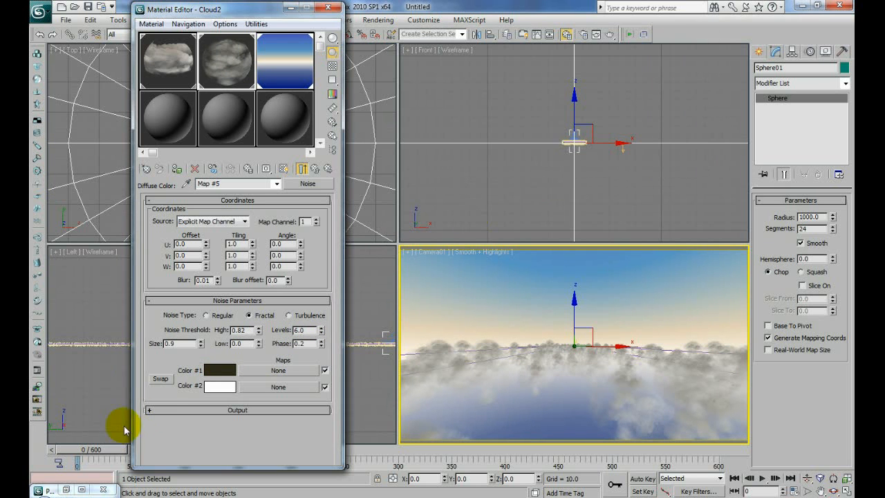
Set the Cloud2 noise high threshold to 0.865, the low threshold to 0.075 and the size to 1.2.
{"action": "left_click_drag", "start_coordinate": [259, 331], "coordinate": [260, 335]}
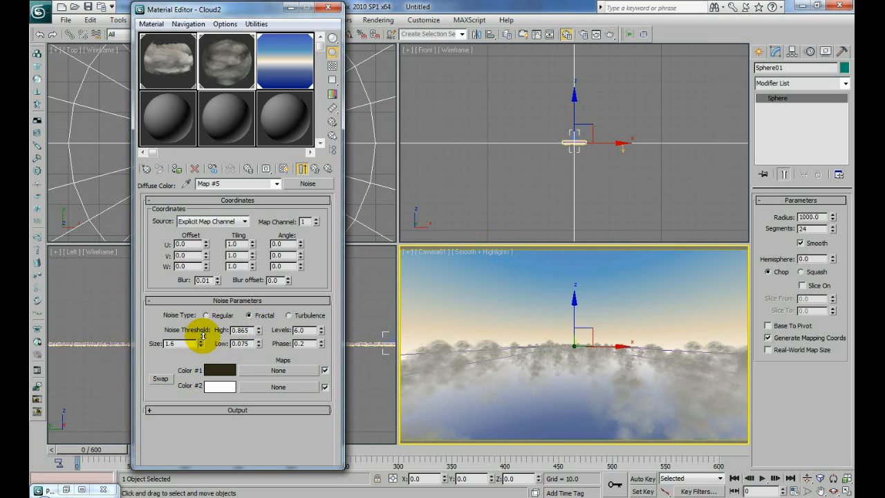
{"action": "left_click_drag", "start_coordinate": [198, 330], "coordinate": [201, 344]}
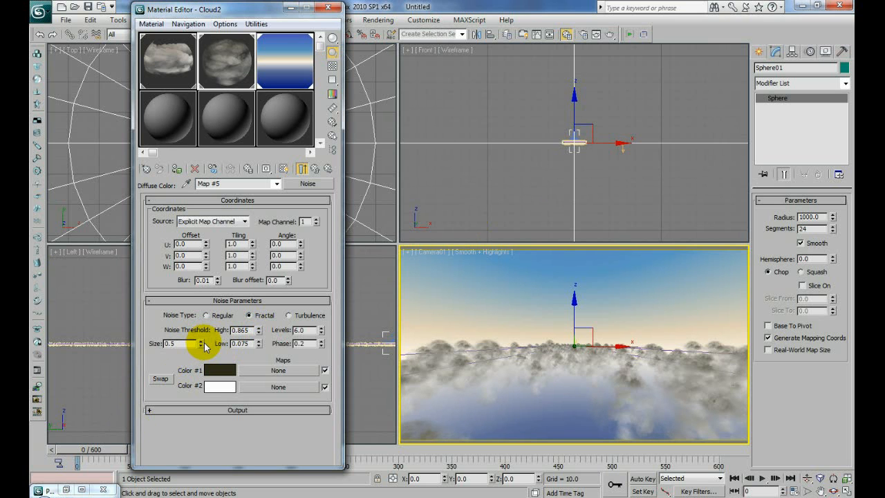
{"action": "left_click", "coordinate": [201, 342]}
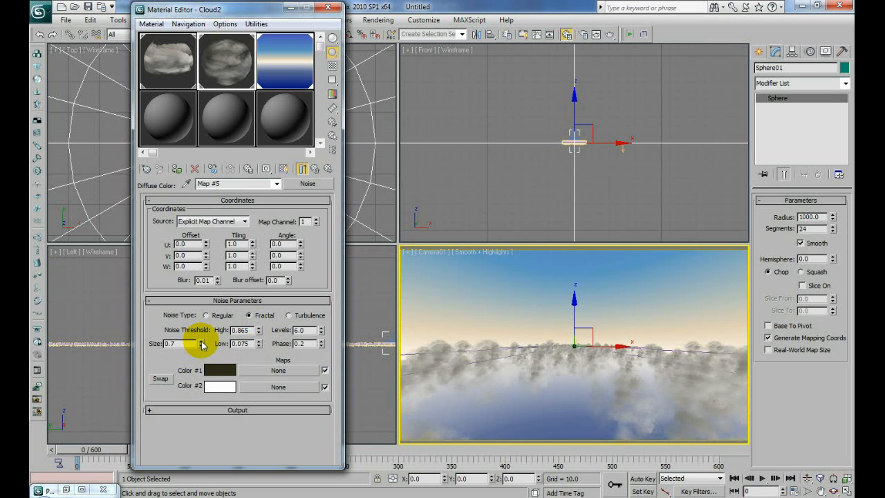
{"action": "left_click", "coordinate": [201, 342]}
{"action": "left_click", "coordinate": [201, 341]}
{"action": "left_click", "coordinate": [201, 341]}
{"action": "left_click", "coordinate": [201, 341]}
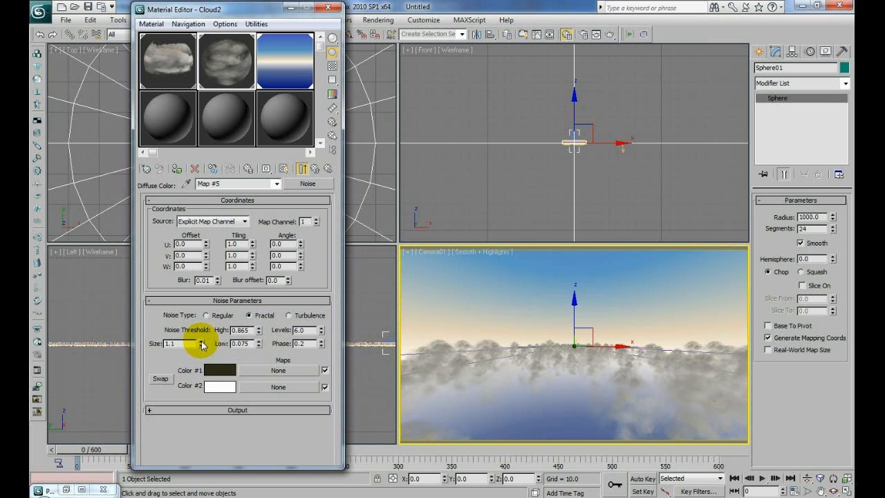
Set the Cloud2 noise levels to 6.4, try swapping its two colors and back, and set the low threshold to 0.06.
{"action": "left_click", "coordinate": [321, 332]}
{"action": "mouse_move", "coordinate": [320, 337]}
{"action": "left_mouse_down"}
{"action": "mouse_move", "coordinate": [318, 357]}
{"action": "mouse_move", "coordinate": [320, 329]}
{"action": "left_mouse_up"}
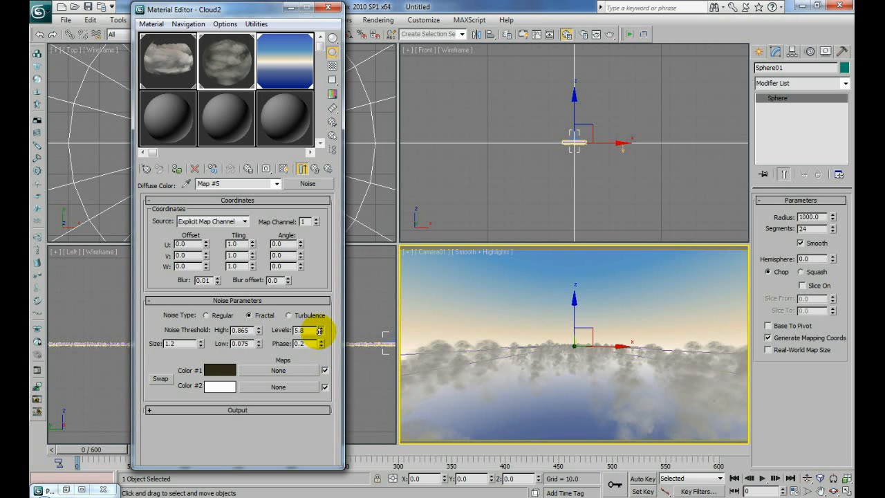
{"action": "left_click", "coordinate": [319, 329]}
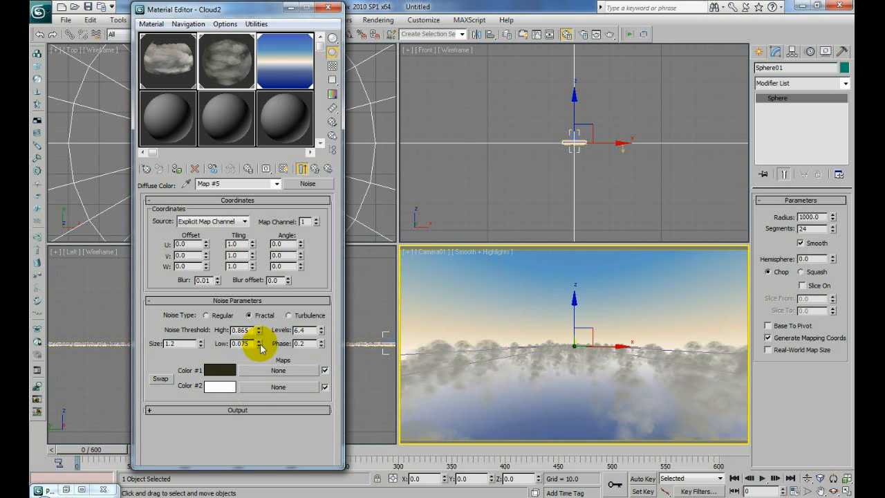
{"action": "left_click", "coordinate": [165, 381]}
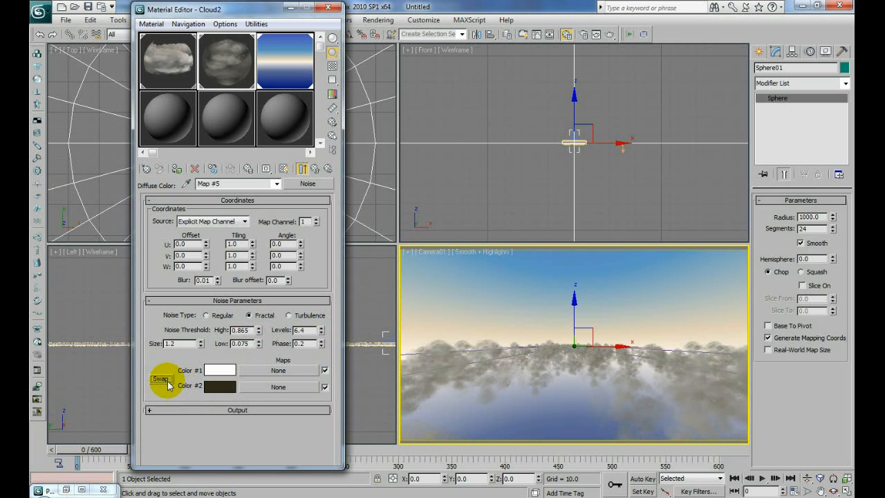
{"action": "left_click", "coordinate": [165, 381]}
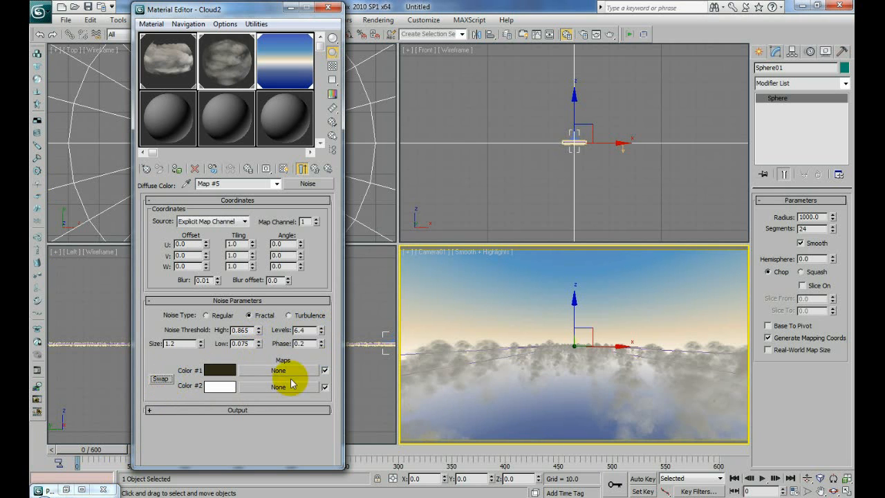
{"action": "left_click_drag", "start_coordinate": [258, 344], "coordinate": [264, 337]}
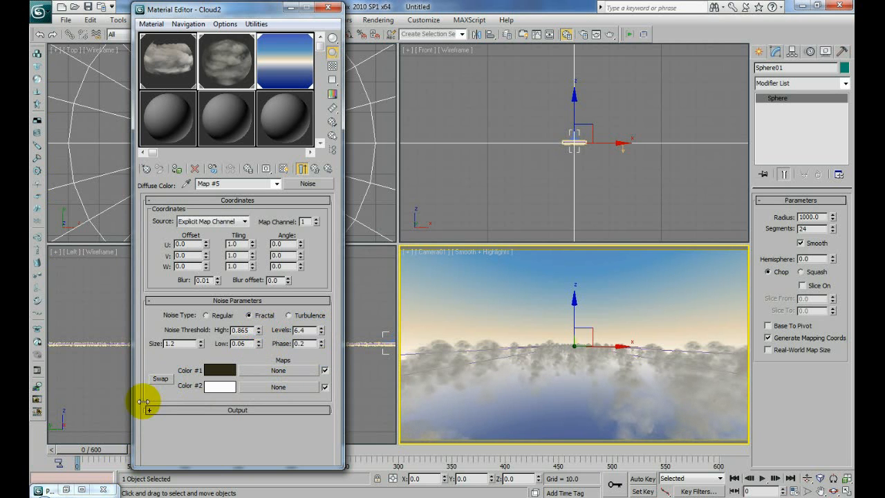
Turn the Birth 01 operator back on in Particle View and scrub the animation to frame 425.
{"action": "left_click", "coordinate": [69, 488]}
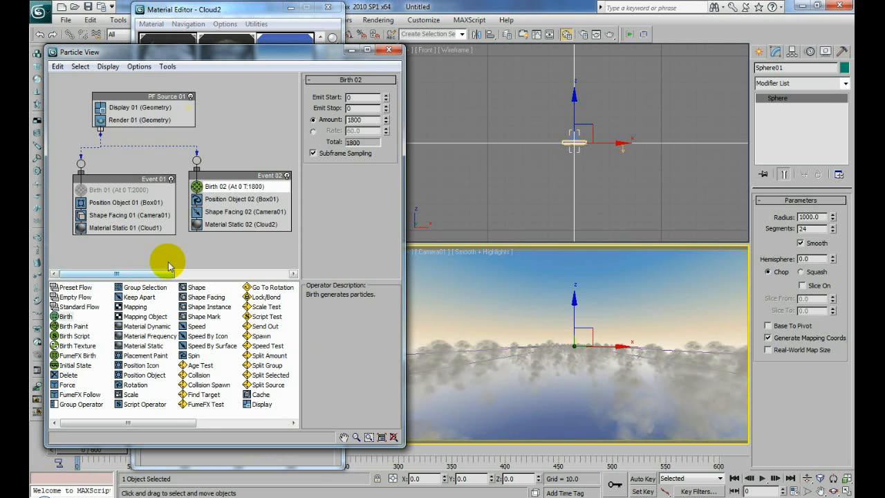
{"action": "left_click", "coordinate": [81, 190]}
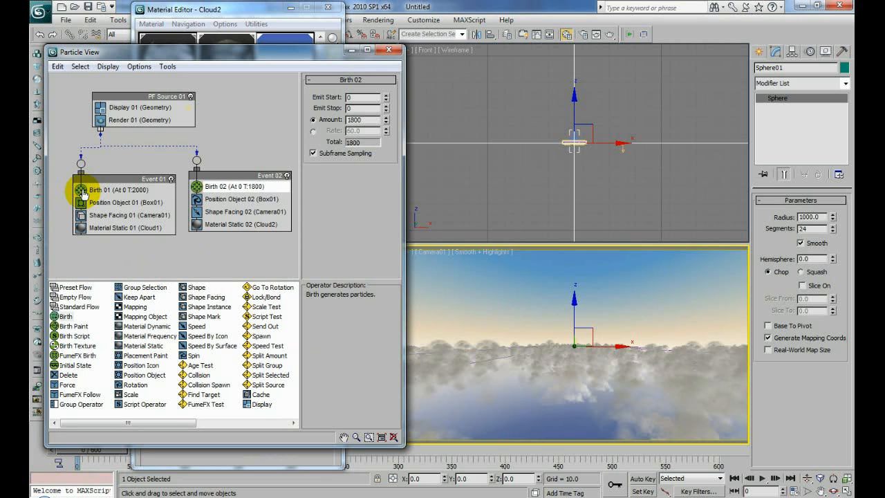
{"action": "left_click_drag", "start_coordinate": [405, 455], "coordinate": [497, 424]}
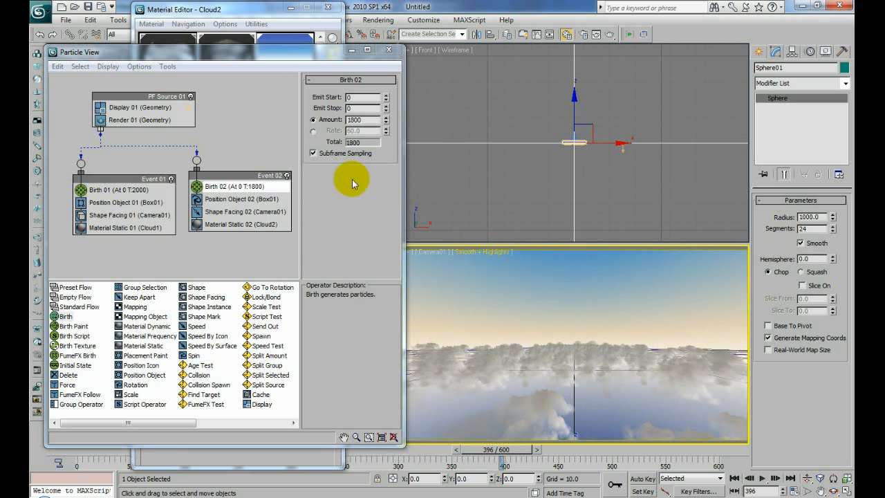
{"action": "left_click_drag", "start_coordinate": [505, 450], "coordinate": [537, 450]}
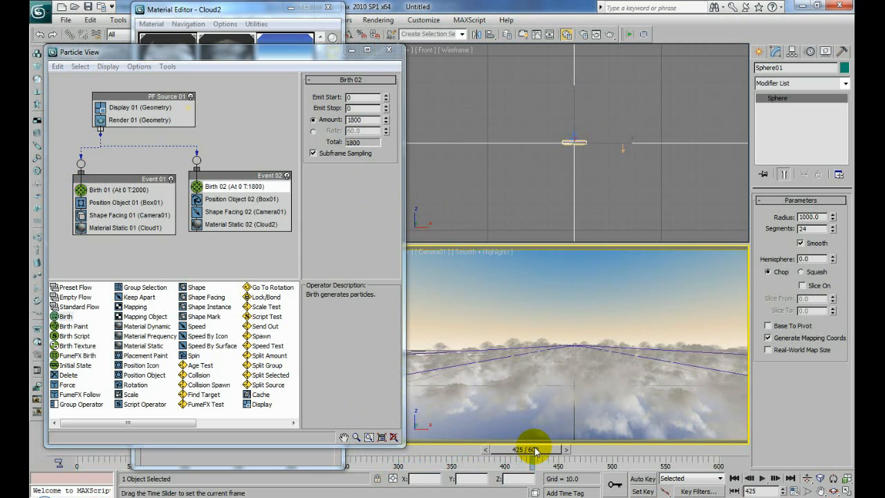
Set the Shape Facing 02 world-space size to 2.8 units and its W/H ratio to 0.9.
{"action": "left_click", "coordinate": [225, 212]}
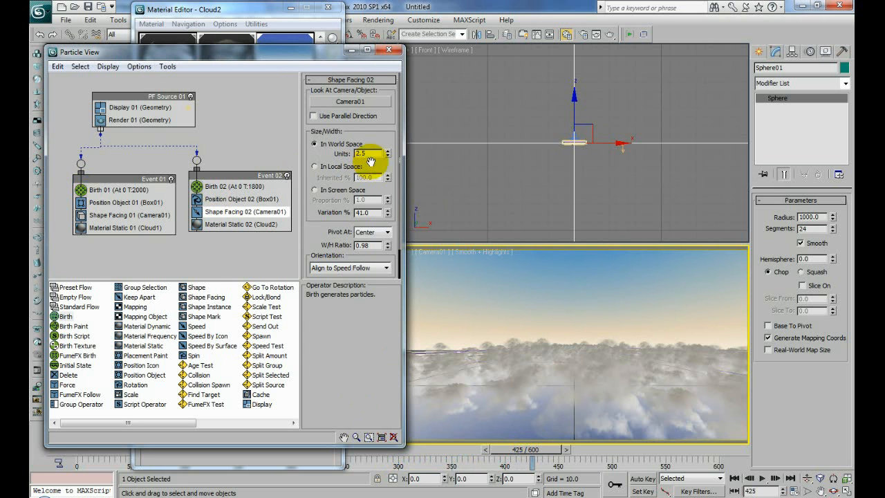
{"action": "left_click_drag", "start_coordinate": [373, 152], "coordinate": [348, 161]}
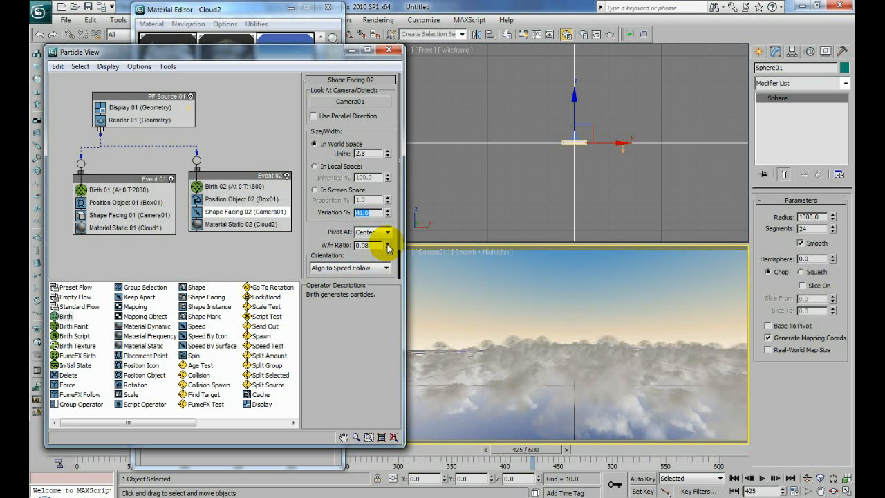
{"action": "left_click_drag", "start_coordinate": [389, 248], "coordinate": [390, 247]}
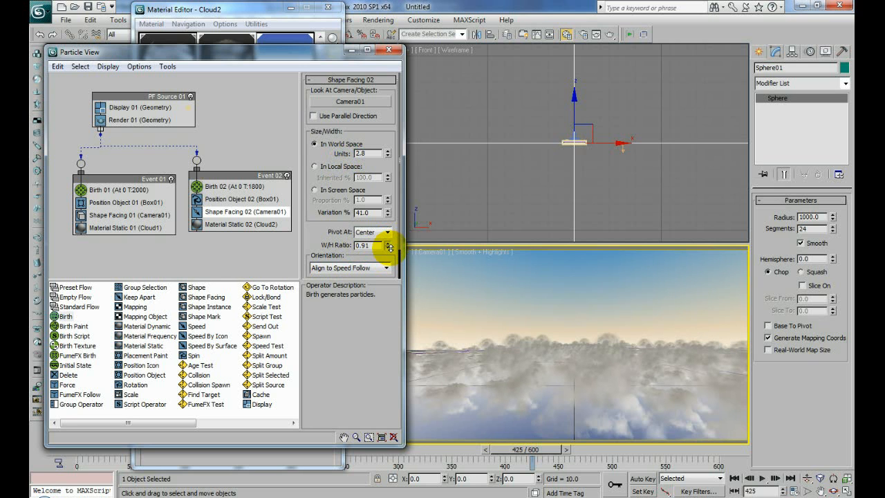
{"action": "left_click_drag", "start_coordinate": [390, 247], "coordinate": [393, 247]}
{"action": "left_click_drag", "start_coordinate": [393, 248], "coordinate": [392, 250]}
Try a Birth 02 particle amount of 2000, and settle on 1500.
{"action": "left_click", "coordinate": [226, 188]}
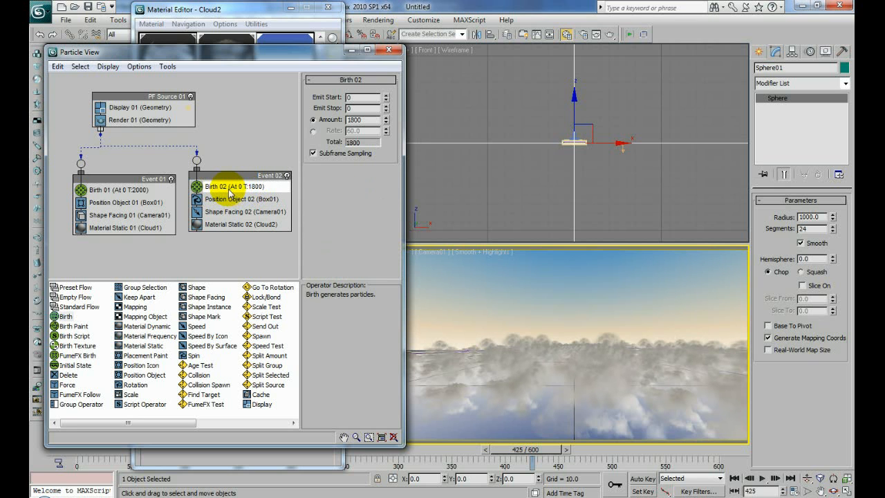
{"action": "left_click_drag", "start_coordinate": [368, 120], "coordinate": [334, 125]}
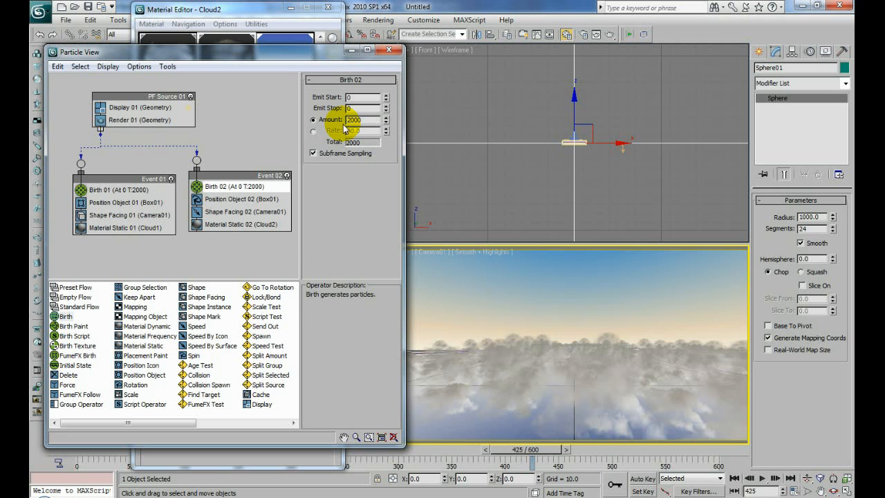
{"action": "left_click_drag", "start_coordinate": [364, 120], "coordinate": [342, 126]}
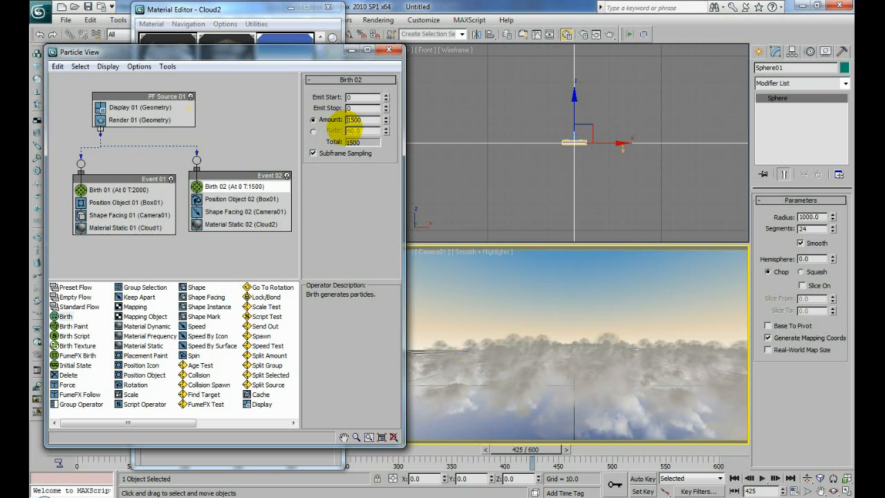
Set the Shape Facing 01 world-space size to 2.3 units.
{"action": "left_click", "coordinate": [124, 191]}
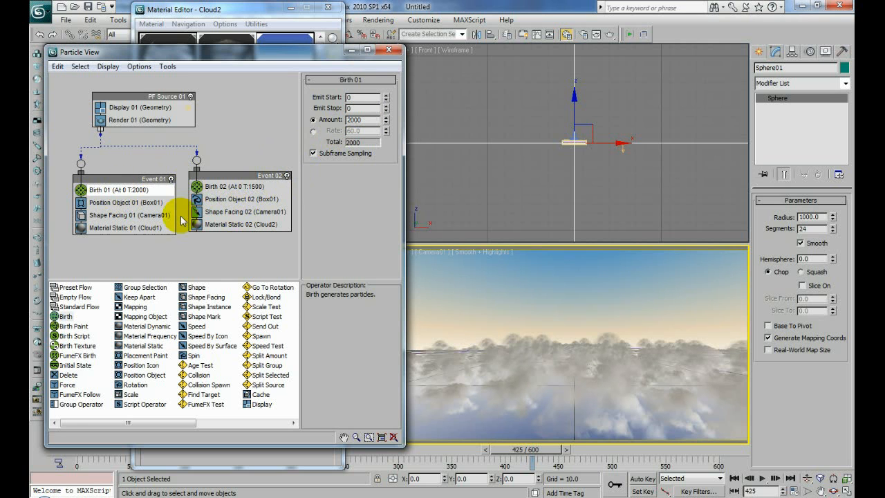
{"action": "left_click", "coordinate": [125, 215]}
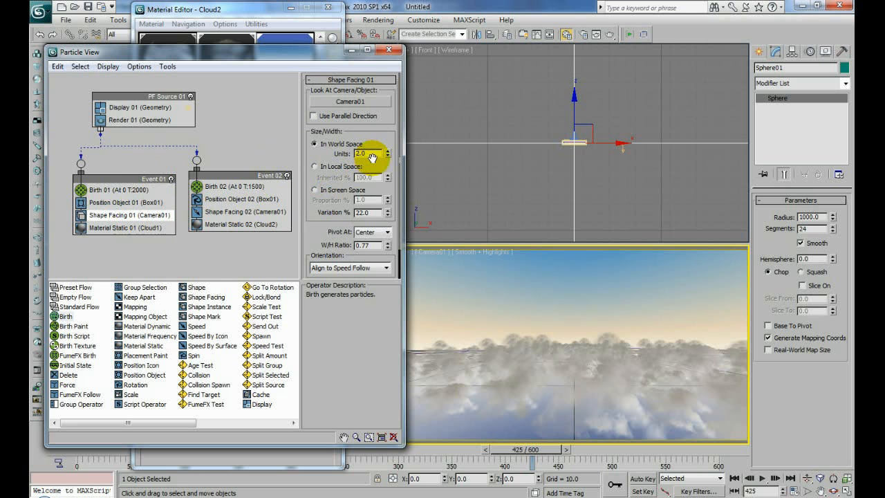
{"action": "left_click_drag", "start_coordinate": [380, 153], "coordinate": [349, 159]}
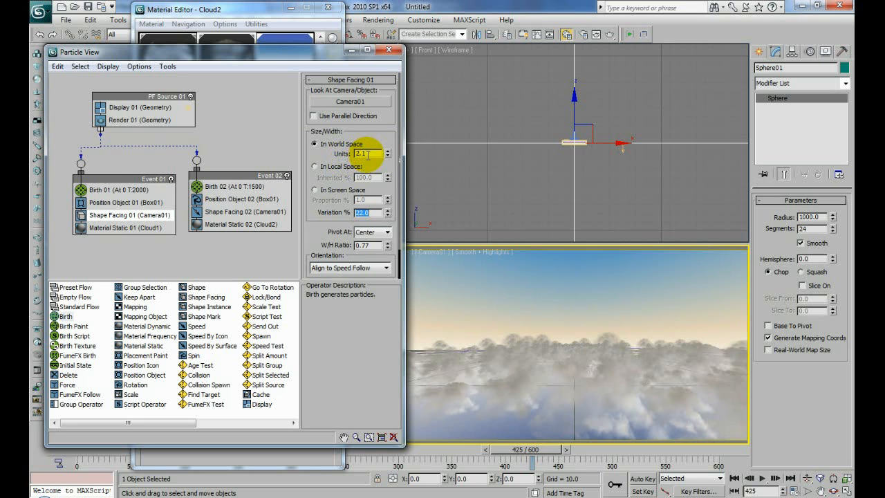
{"action": "left_click_drag", "start_coordinate": [366, 153], "coordinate": [343, 156]}
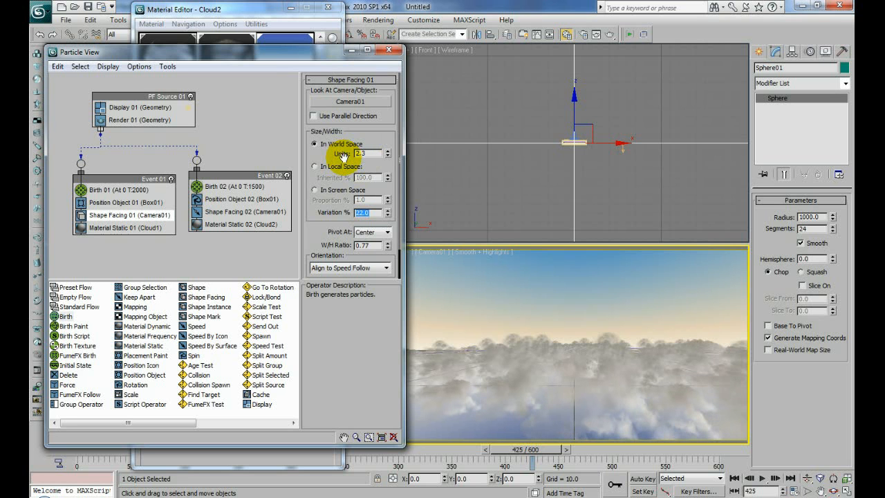
Scrub through the animation to frame 412, test-render the Camera01 view and close the render.
{"action": "left_click_drag", "start_coordinate": [487, 449], "coordinate": [618, 454]}
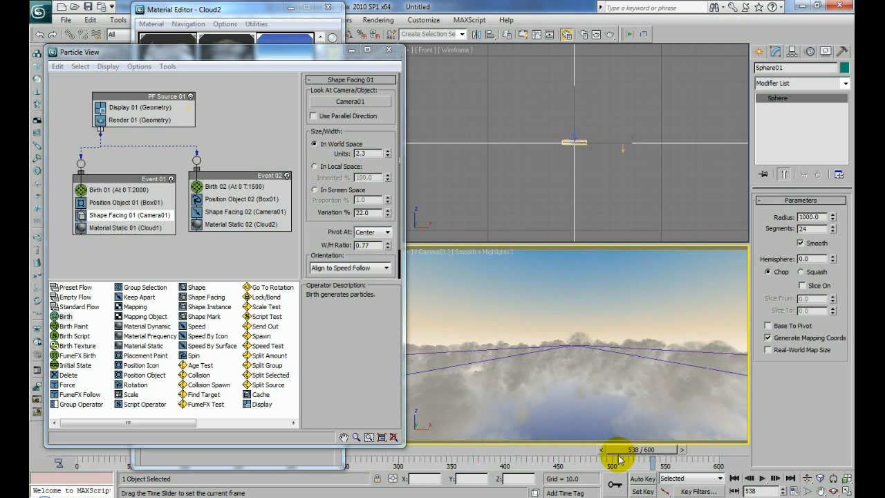
{"action": "left_click_drag", "start_coordinate": [421, 453], "coordinate": [493, 457]}
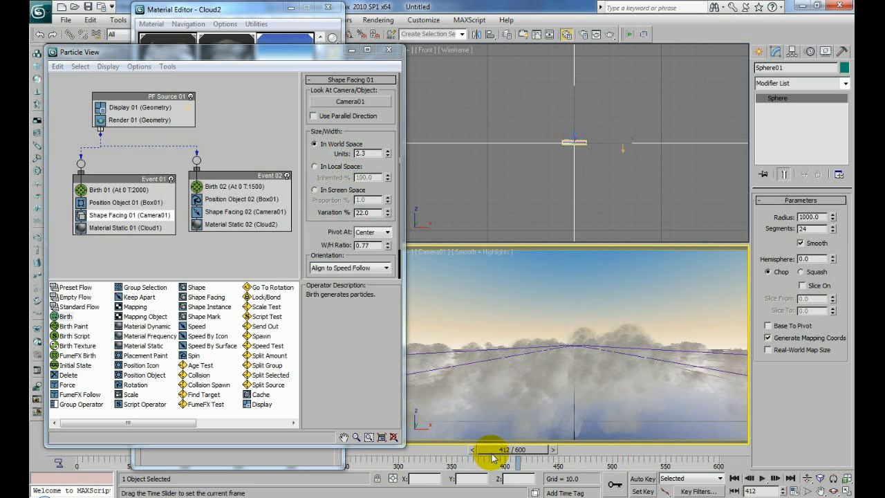
{"action": "left_click", "coordinate": [611, 38]}
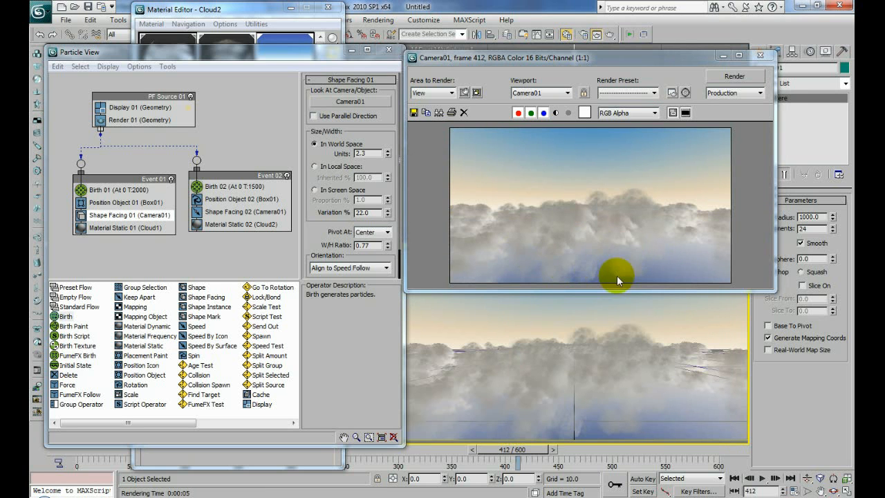
{"action": "left_click", "coordinate": [762, 57]}
Move to frame 436, test-render the Camera01 view and close the render.
{"action": "left_click_drag", "start_coordinate": [520, 449], "coordinate": [543, 450]}
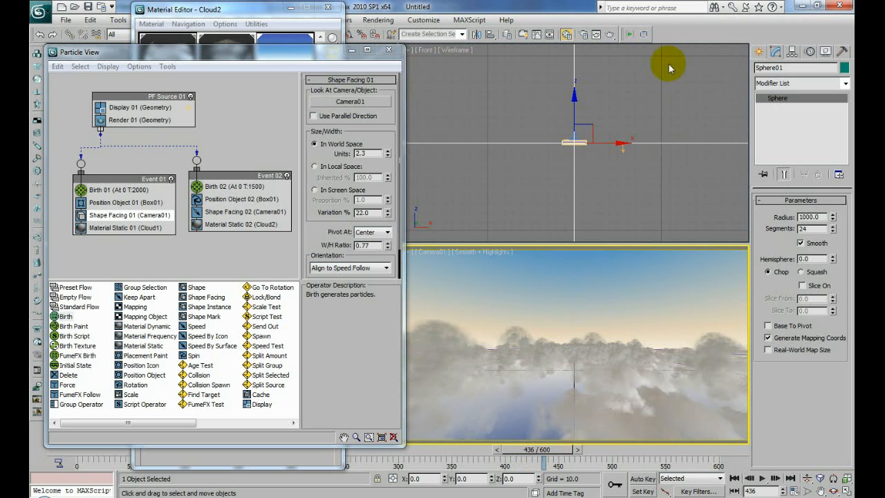
{"action": "left_click", "coordinate": [596, 35]}
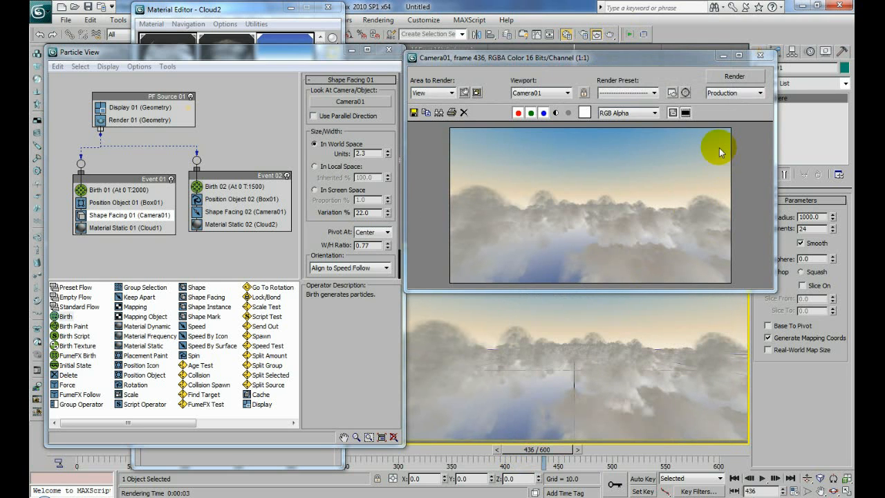
{"action": "left_click", "coordinate": [760, 57]}
Set the Shape Facing 02 size variation to 24% and its W/H ratio to 0.84.
{"action": "left_click_drag", "start_coordinate": [316, 57], "coordinate": [305, 55]}
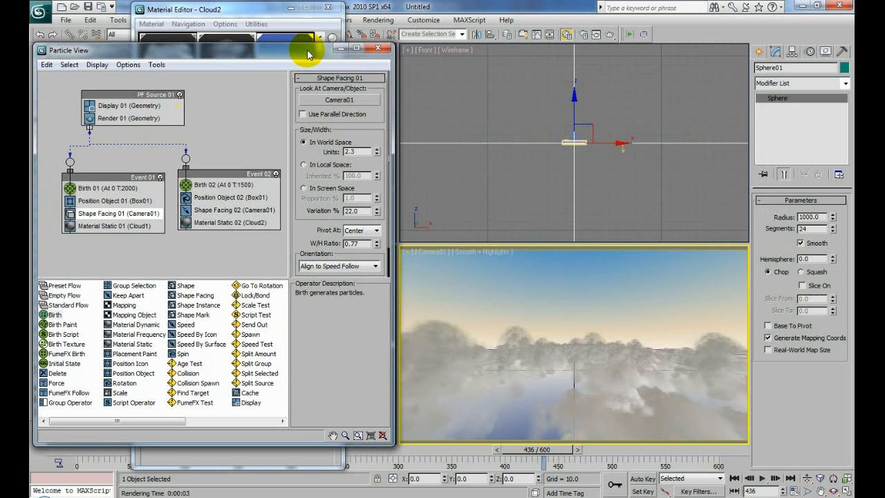
{"action": "left_click", "coordinate": [207, 189]}
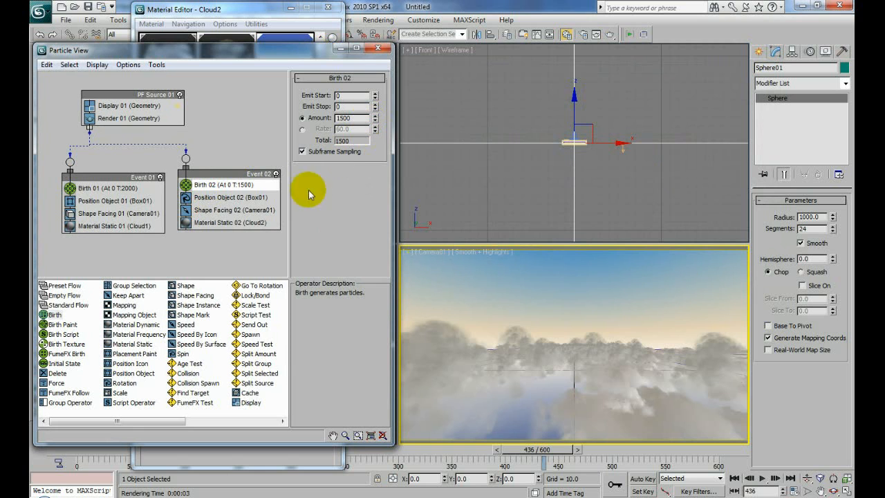
{"action": "left_click", "coordinate": [228, 211]}
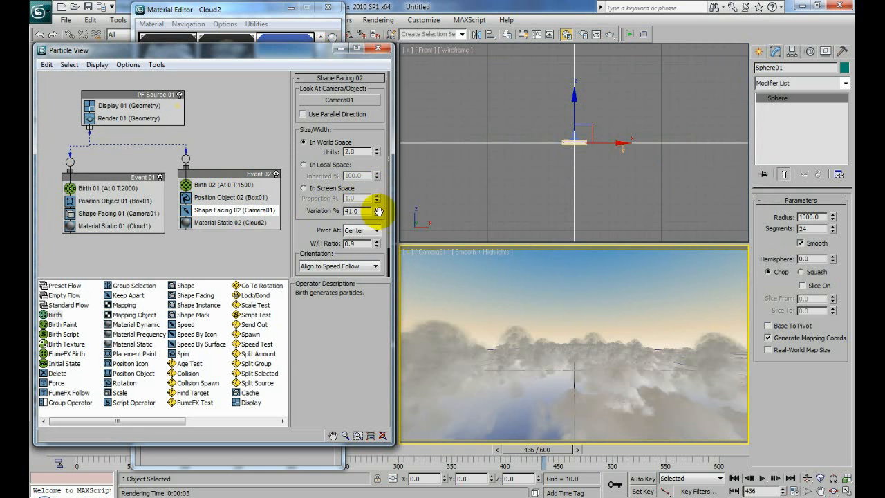
{"action": "mouse_move", "coordinate": [375, 215]}
{"action": "left_mouse_down"}
{"action": "mouse_move", "coordinate": [379, 231]}
{"action": "mouse_move", "coordinate": [376, 216]}
{"action": "left_mouse_up"}
{"action": "left_click", "coordinate": [376, 241]}
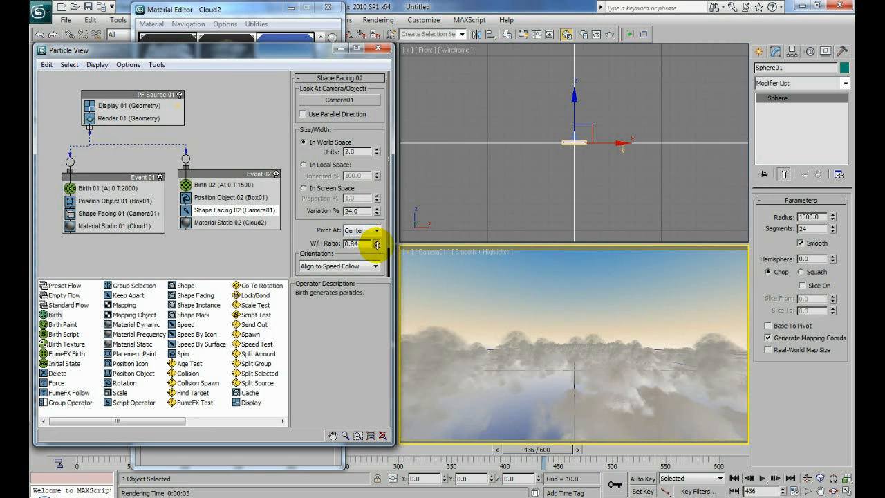
Set the W/H ratio to 0.97 for Shape Facing 02 and to 0.86 for Shape Facing 01.
{"action": "left_click", "coordinate": [377, 246]}
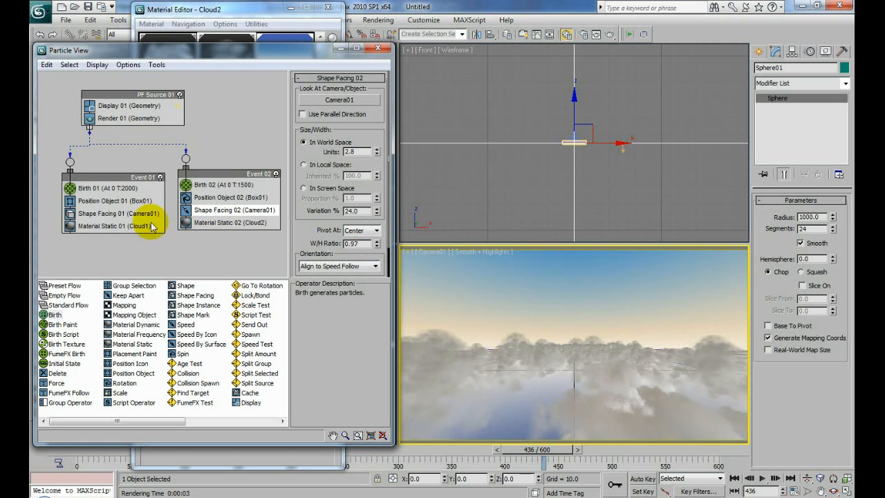
{"action": "left_click", "coordinate": [101, 213]}
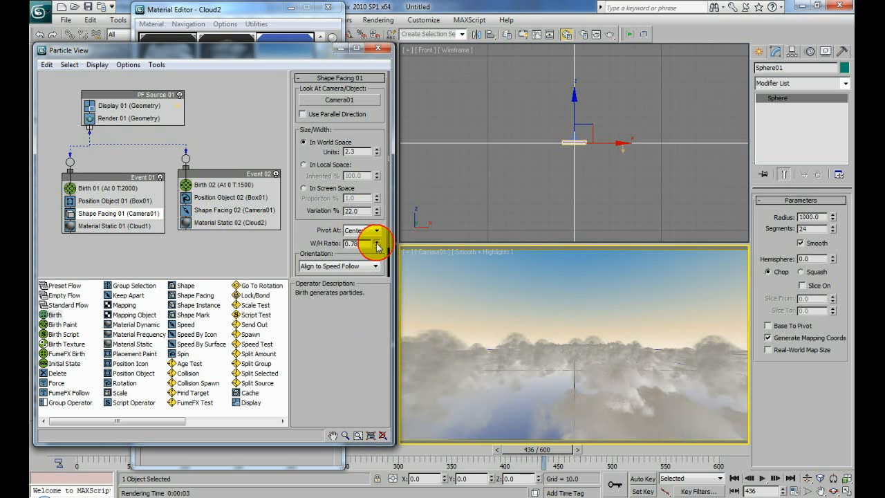
{"action": "left_click_drag", "start_coordinate": [377, 246], "coordinate": [378, 239]}
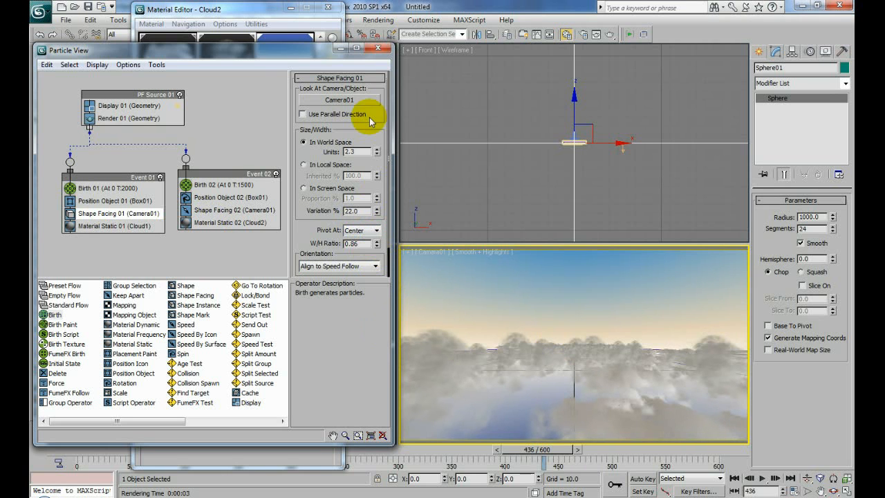
Minimize the Particle View and Material Editor windows and return the animation to frame 0.
{"action": "left_click", "coordinate": [343, 51]}
{"action": "left_click_drag", "start_coordinate": [261, 9], "coordinate": [199, 16]}
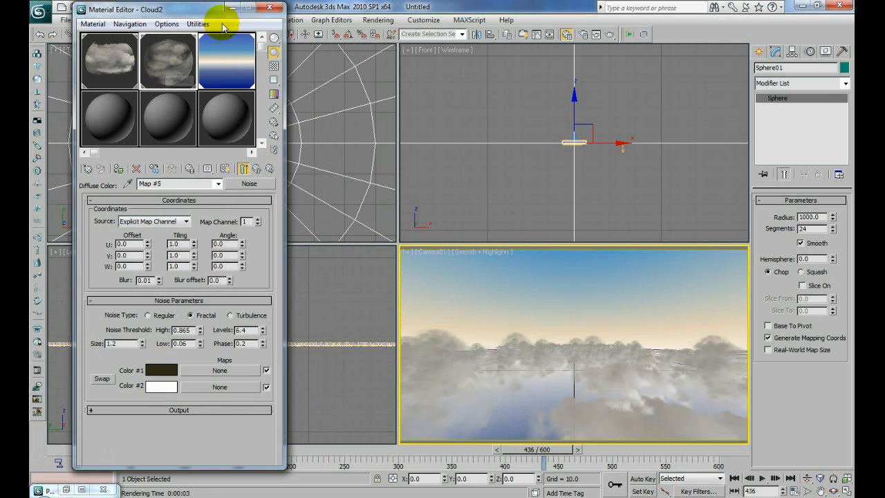
{"action": "left_click", "coordinate": [227, 10]}
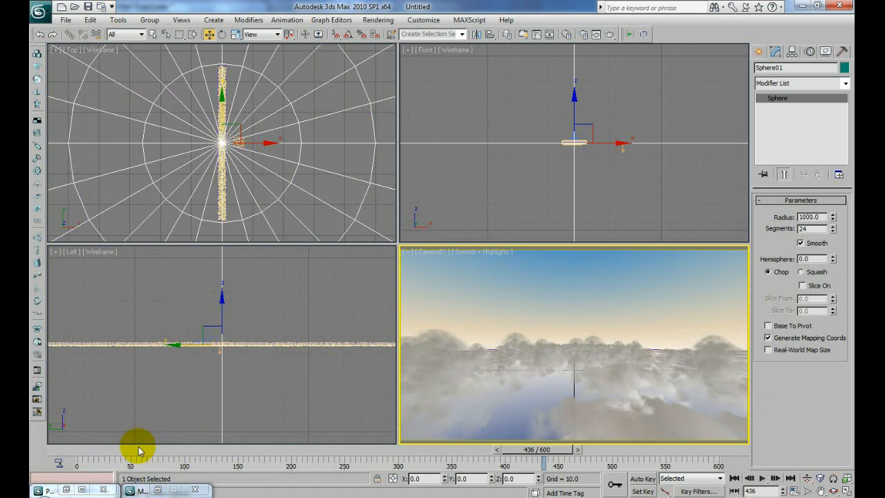
{"action": "left_click_drag", "start_coordinate": [119, 454], "coordinate": [59, 454]}
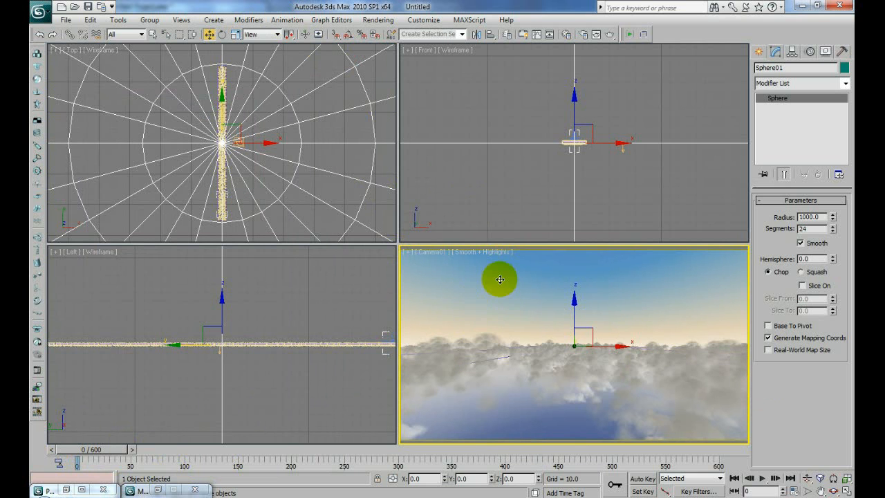
Make an AVI preview of the Camera01 view for the custom range 0 to 200 at 100 percent of output size.
{"action": "left_click", "coordinate": [284, 21]}
{"action": "left_click", "coordinate": [295, 293]}
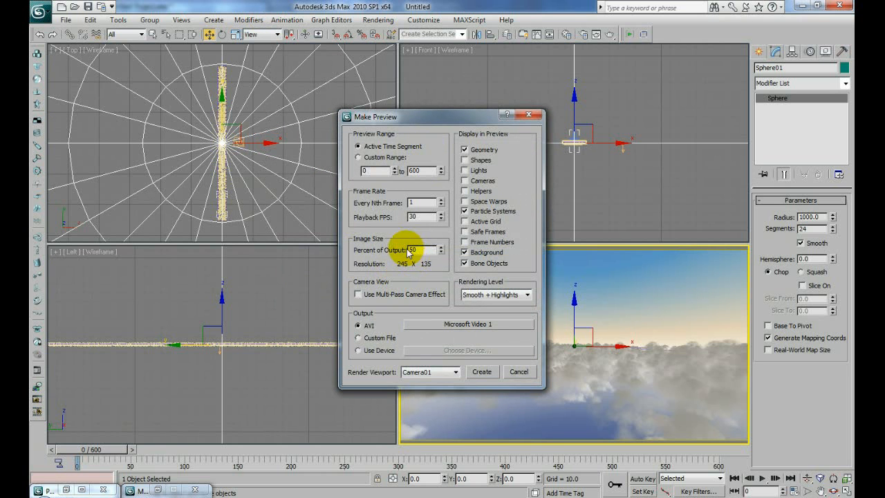
{"action": "left_click_drag", "start_coordinate": [424, 250], "coordinate": [400, 250]}
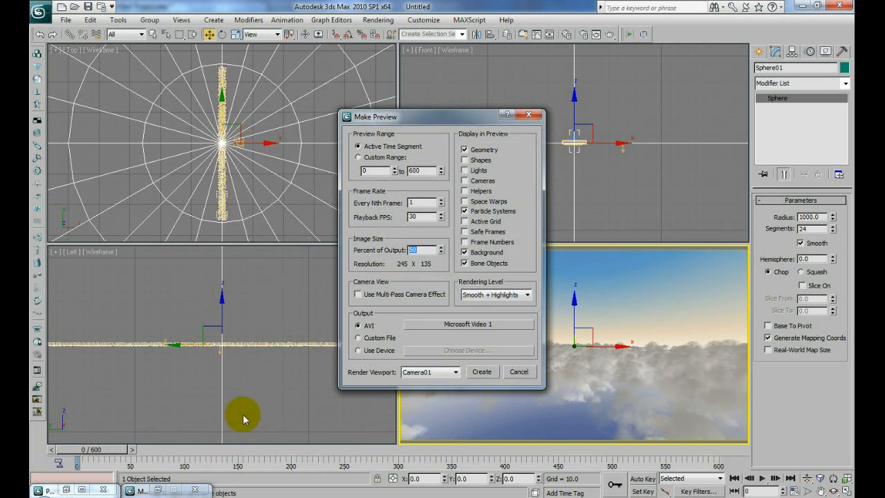
{"action": "double_click", "coordinate": [424, 170]}
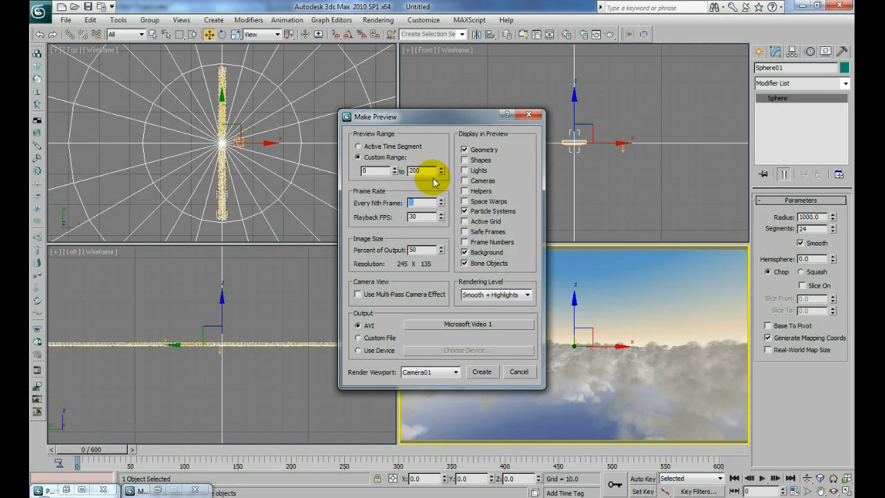
{"action": "double_click", "coordinate": [425, 250]}
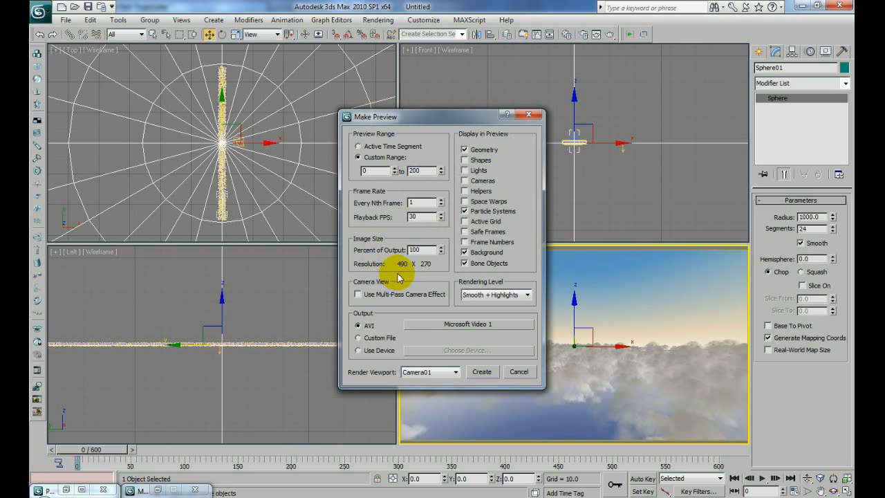
{"action": "left_click", "coordinate": [482, 373]}
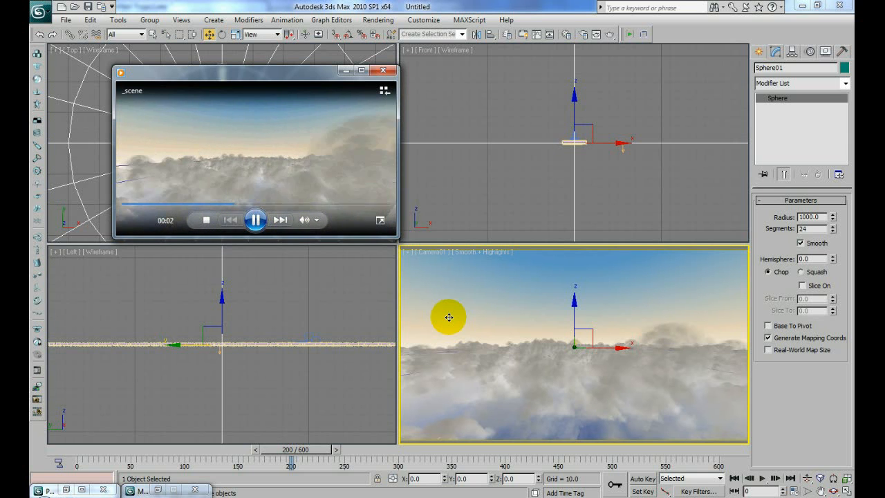
Watch the cloud flythrough preview in full screen and close the player.
{"action": "double_click", "coordinate": [309, 178]}
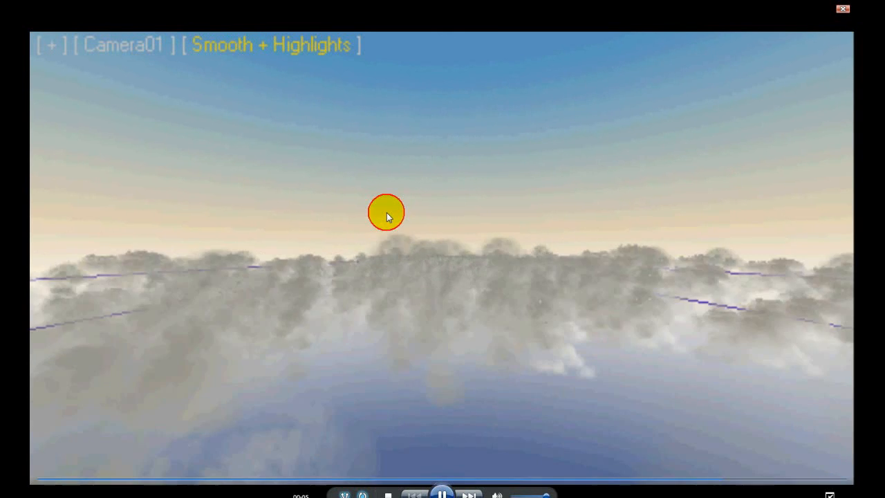
{"action": "double_click", "coordinate": [386, 212]}
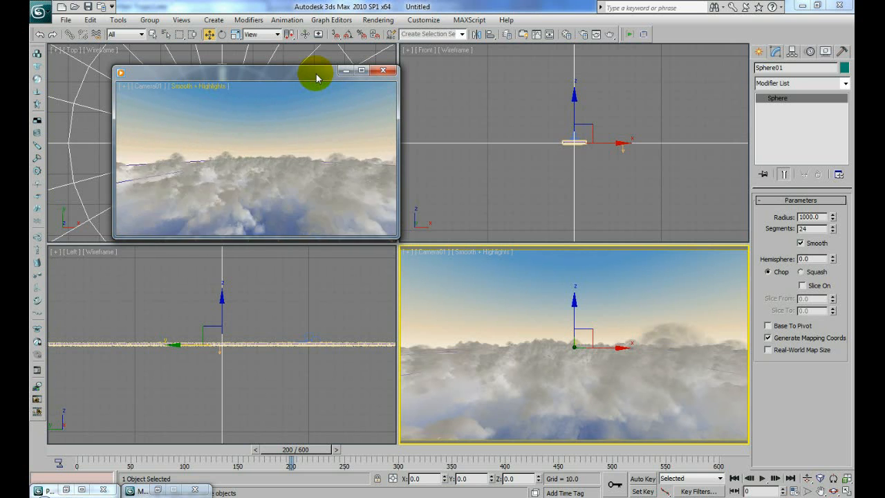
{"action": "left_click", "coordinate": [382, 70]}
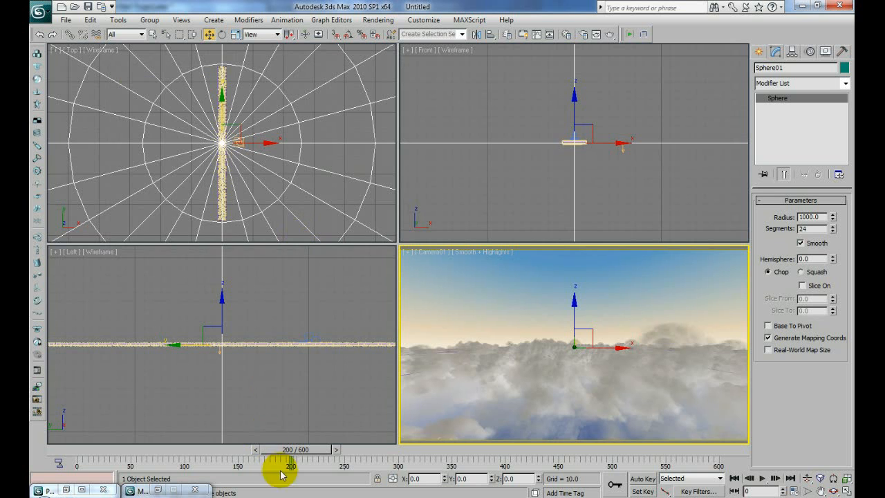
Select Camera01, move its last animation key to frame 400 and return to frame 0.
{"action": "left_click_drag", "start_coordinate": [304, 451], "coordinate": [40, 452]}
{"action": "key", "text": "w"}
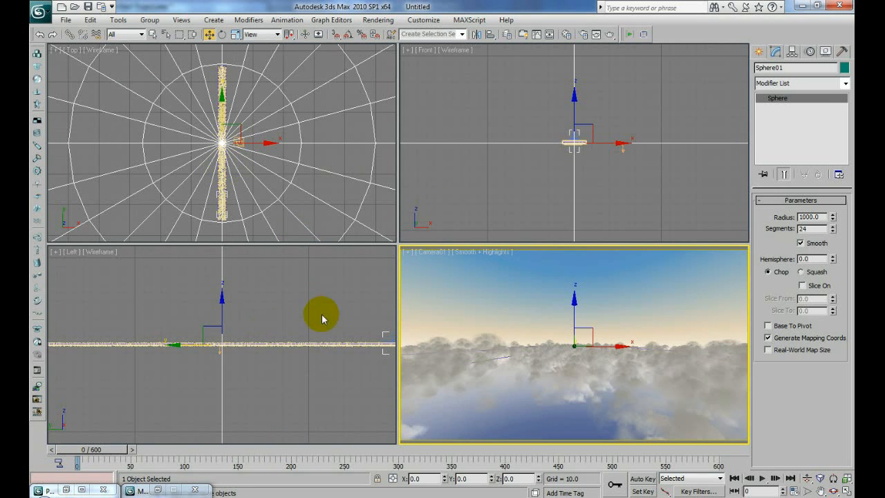
{"action": "left_click", "coordinate": [574, 133]}
{"action": "left_click", "coordinate": [573, 134]}
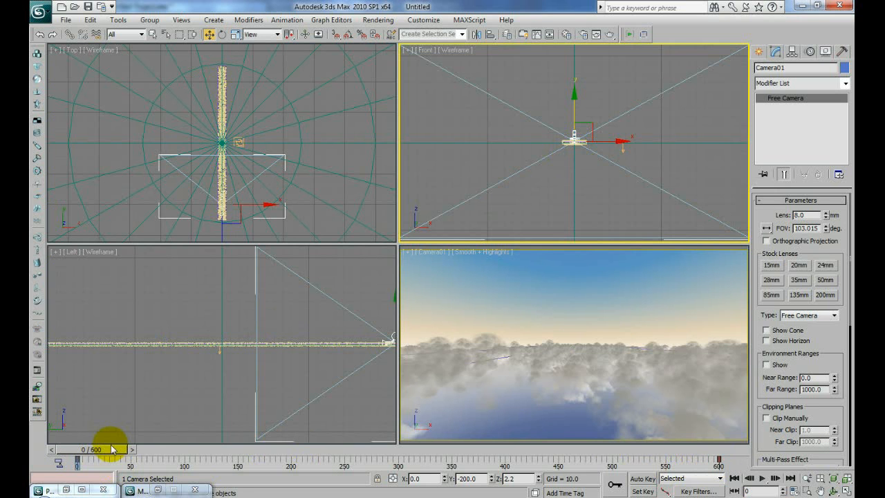
{"action": "left_click_drag", "start_coordinate": [107, 450], "coordinate": [745, 458]}
{"action": "key", "text": "w"}
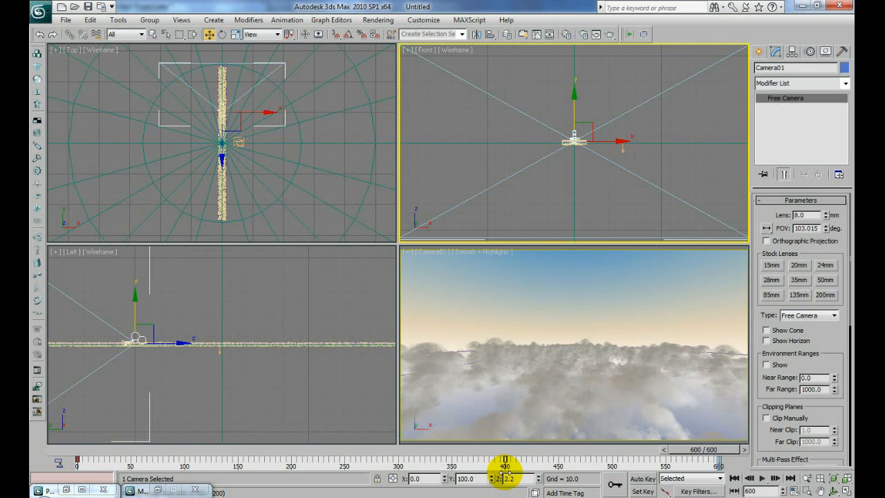
{"action": "left_click_drag", "start_coordinate": [696, 450], "coordinate": [34, 458]}
{"action": "key", "text": "w"}
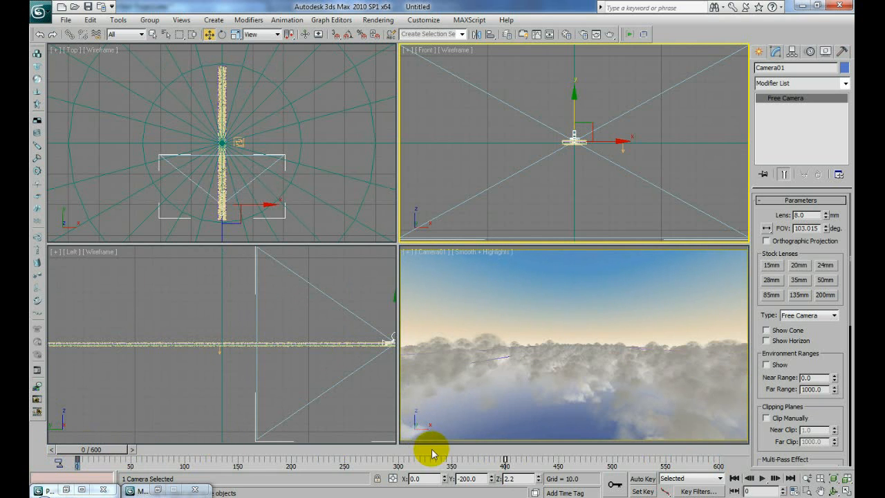
Set the animation end time to 400, scrub briefly through the opening frames and return to frame 0.
{"action": "left_click", "coordinate": [795, 491]}
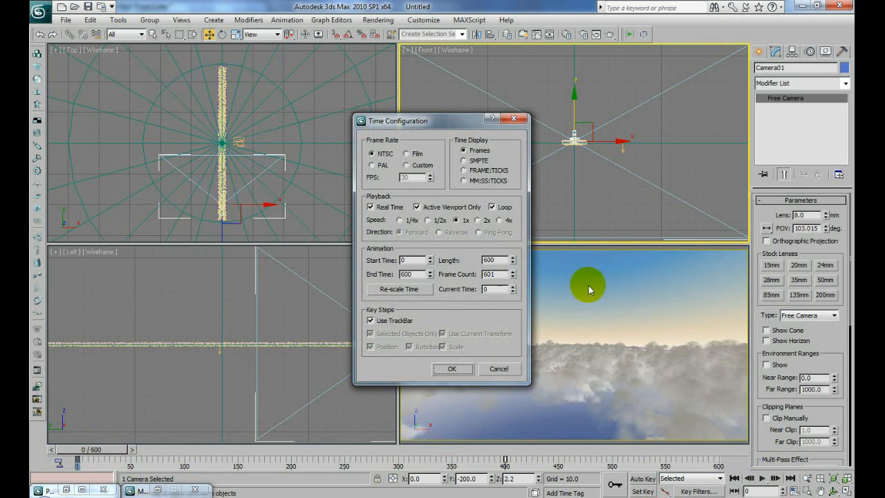
{"action": "double_click", "coordinate": [413, 274]}
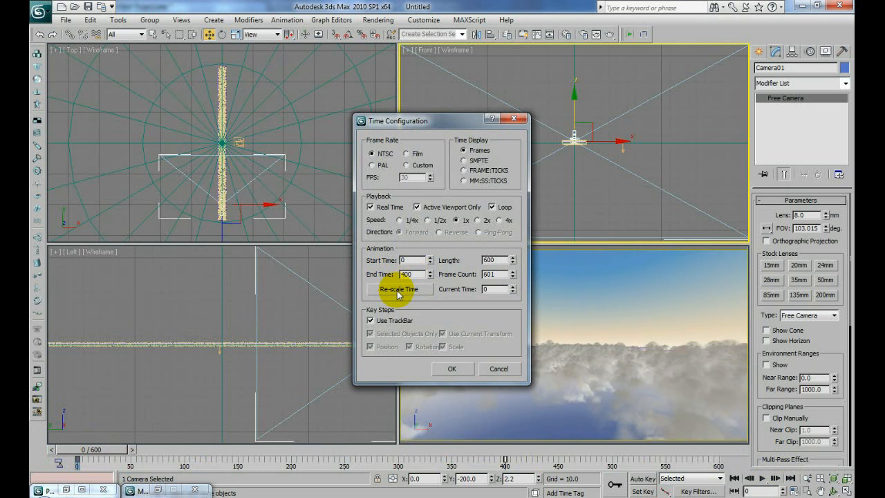
{"action": "left_click", "coordinate": [459, 369]}
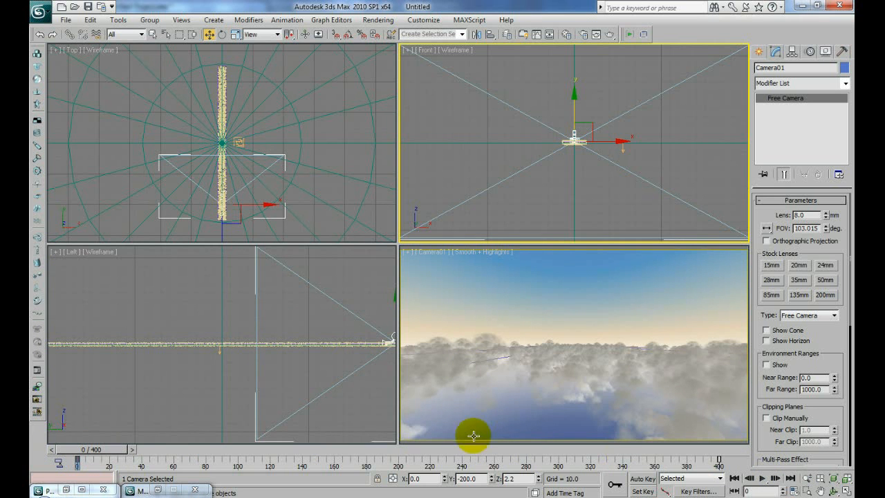
{"action": "left_click_drag", "start_coordinate": [90, 454], "coordinate": [142, 450]}
{"action": "key", "text": "Home"}
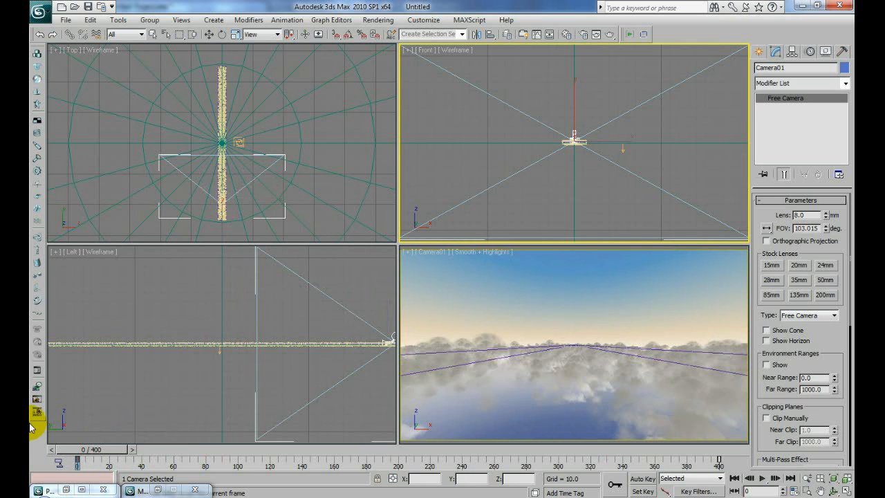
Make a new Camera01 preview of frames 0 to 200 at 100 percent size, watch it and close the player.
{"action": "key", "text": "w"}
{"action": "right_click", "coordinate": [560, 270]}
{"action": "left_click", "coordinate": [289, 21]}
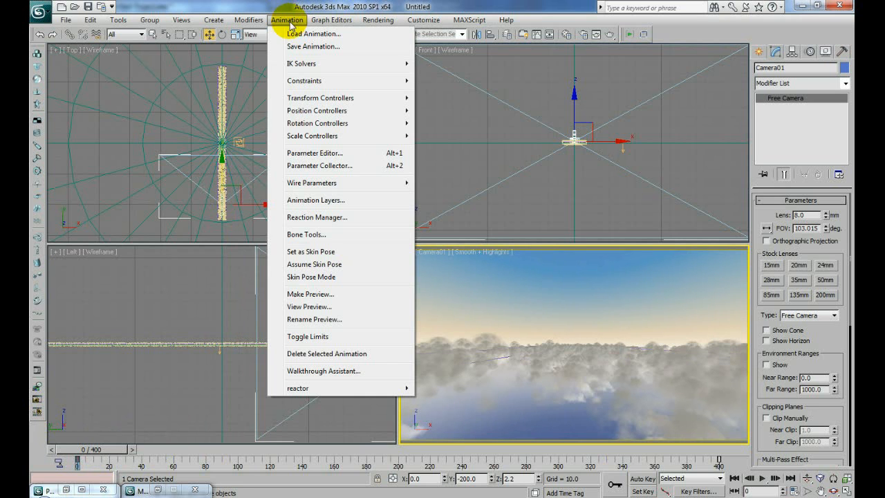
{"action": "left_click", "coordinate": [296, 295]}
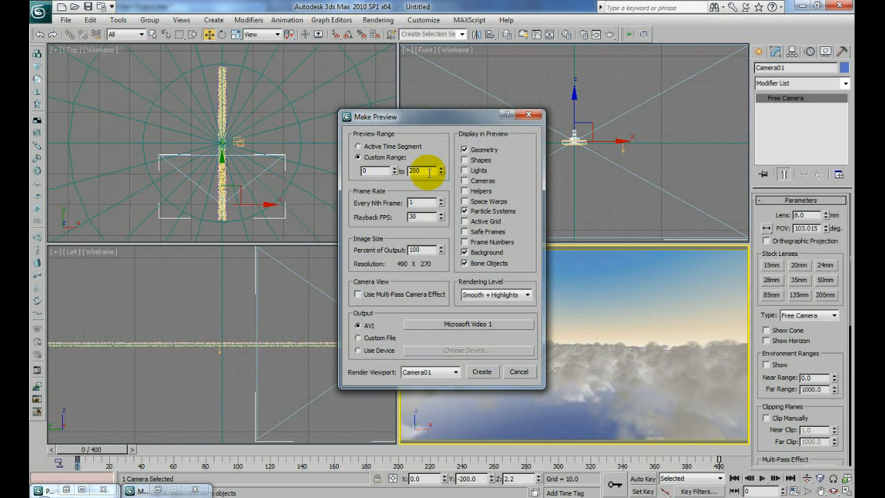
{"action": "left_click", "coordinate": [481, 372]}
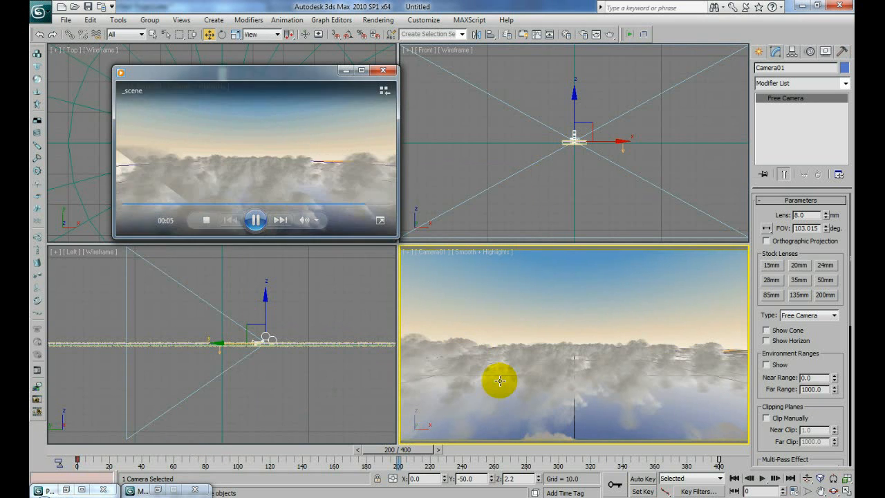
{"action": "mouse_move", "coordinate": [285, 211]}
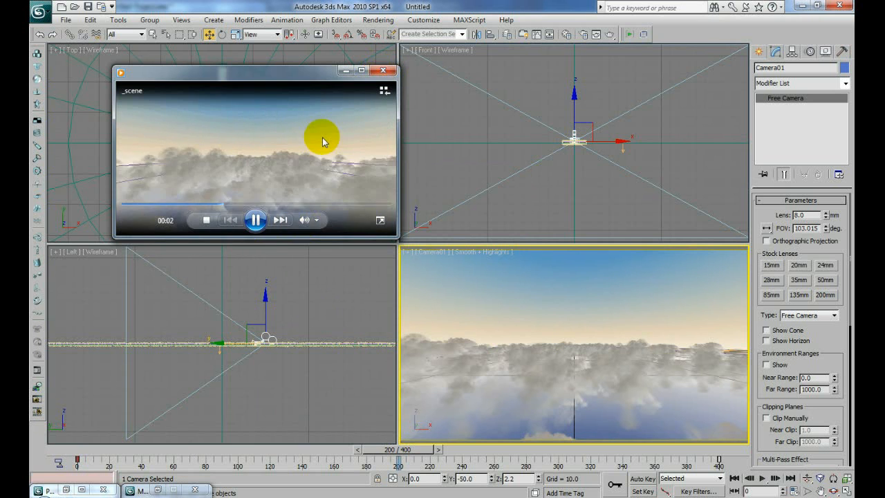
{"action": "left_click", "coordinate": [383, 72]}
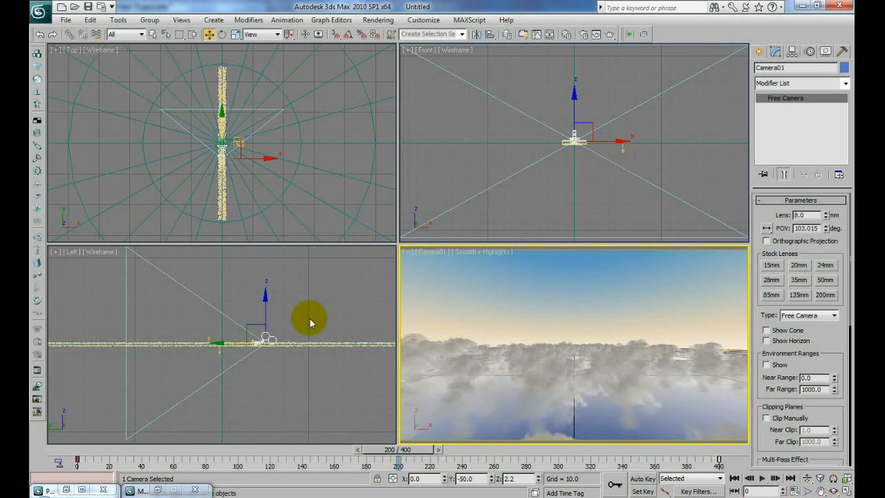
Go to frame 93 and set Camera01's absolute world Z position to 2.5.
{"action": "left_click_drag", "start_coordinate": [166, 450], "coordinate": [233, 450]}
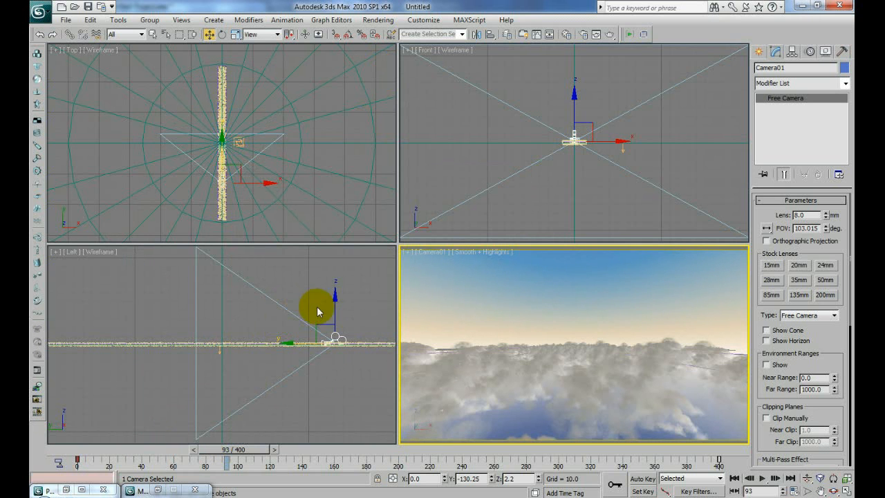
{"action": "right_click", "coordinate": [210, 34]}
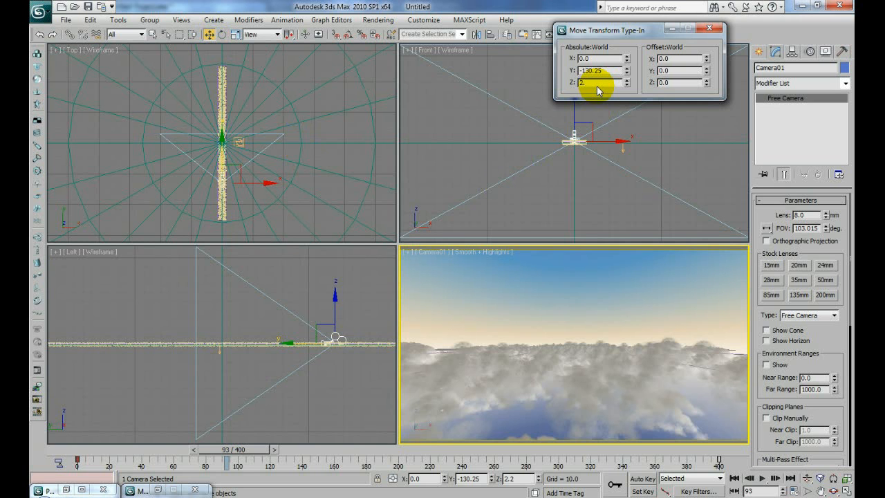
{"action": "key", "text": "Tab"}
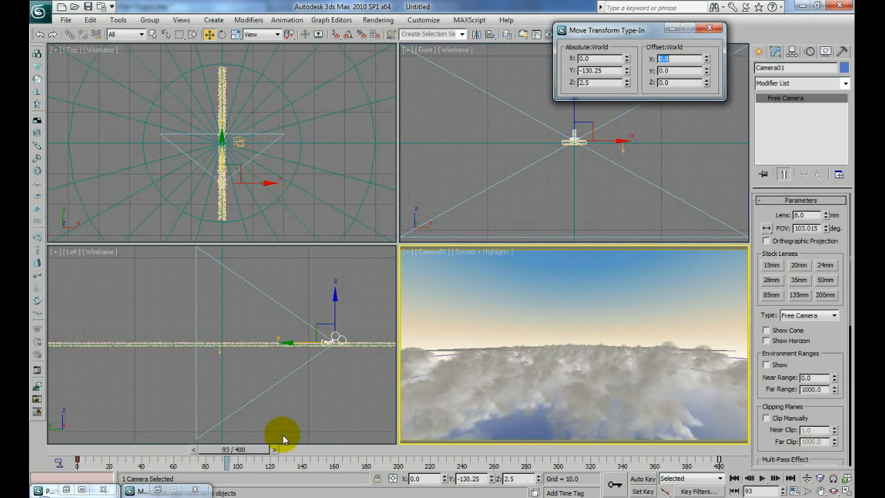
Inspect the Camera01 view at frames 24 and 30, closing the Move Transform Type-In in between.
{"action": "left_click", "coordinate": [233, 450]}
{"action": "left_click_drag", "start_coordinate": [233, 450], "coordinate": [127, 461]}
{"action": "key", "text": "w"}
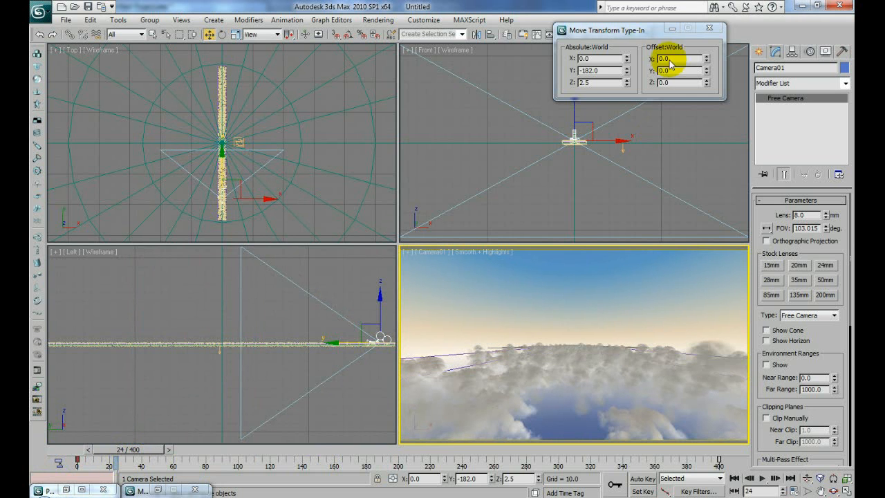
{"action": "left_click", "coordinate": [710, 31]}
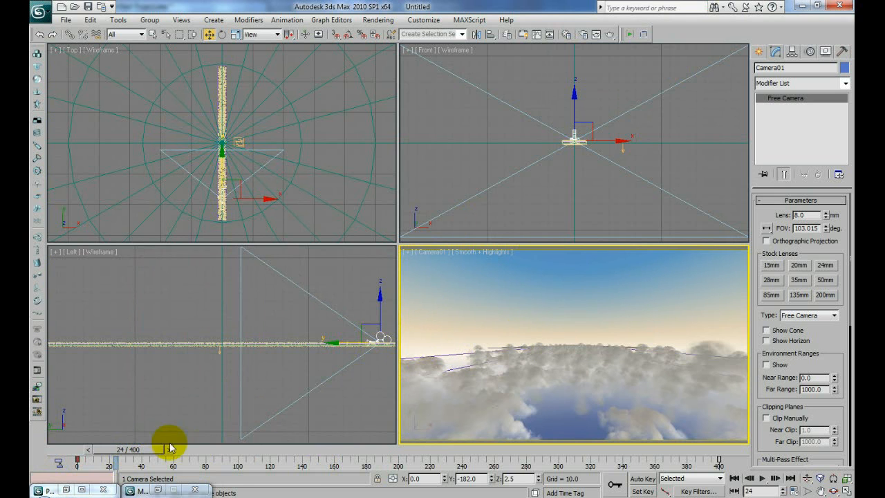
{"action": "mouse_move", "coordinate": [136, 453]}
{"action": "left_mouse_down"}
{"action": "mouse_move", "coordinate": [172, 454]}
{"action": "mouse_move", "coordinate": [77, 454]}
{"action": "mouse_move", "coordinate": [142, 452]}
{"action": "left_mouse_up"}
{"action": "key", "text": "w"}
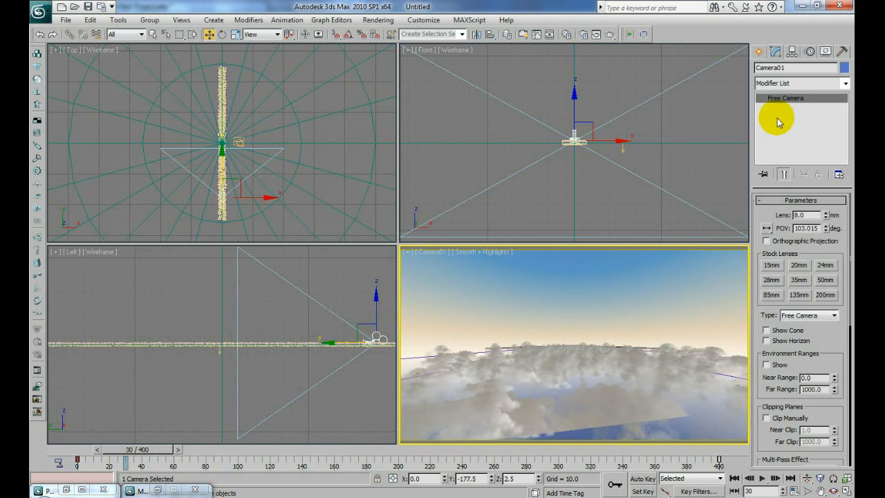